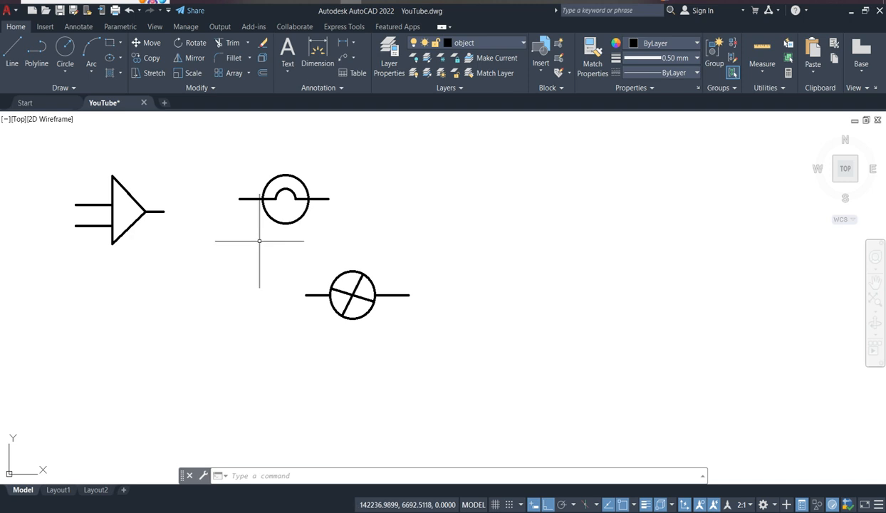
Insert an empty Standard table with 2 columns and 3 data rows in a blank area beside the electronic symbols
scroll(265, 242, up, 1)
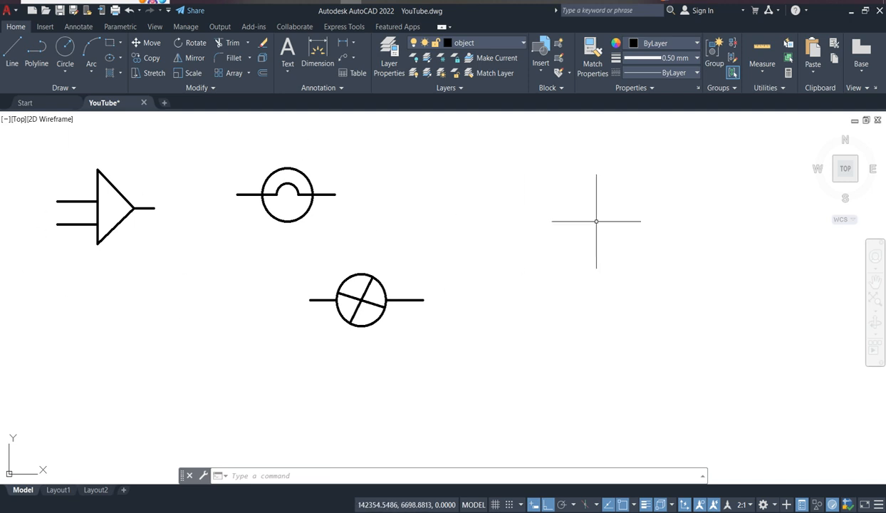
middle_drag(595, 221, 0, 211)
click(78, 27)
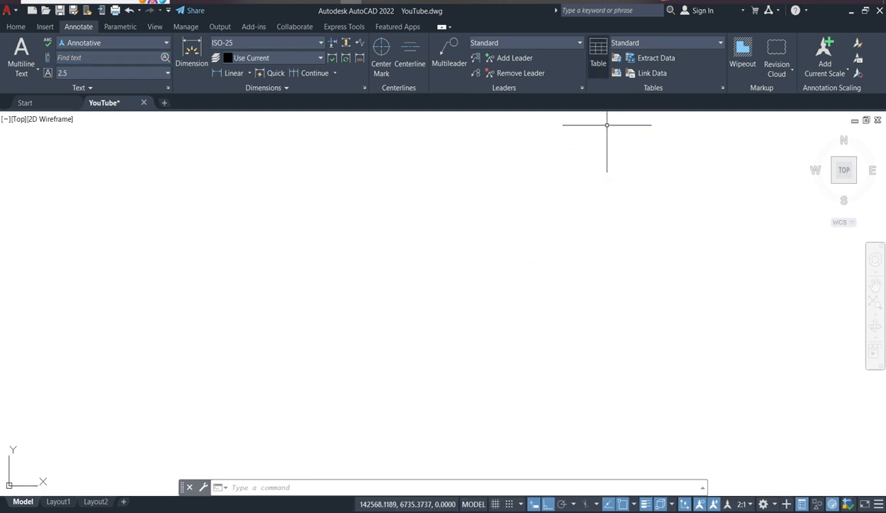
click(597, 54)
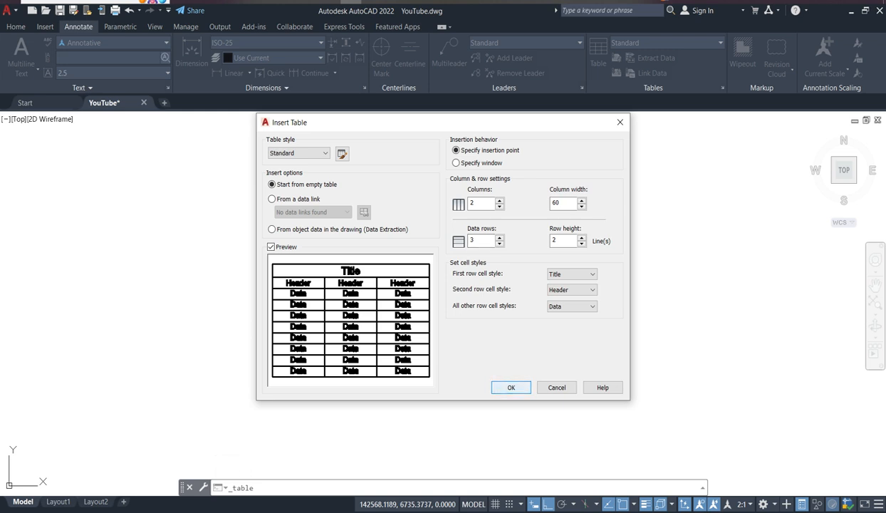
click(510, 388)
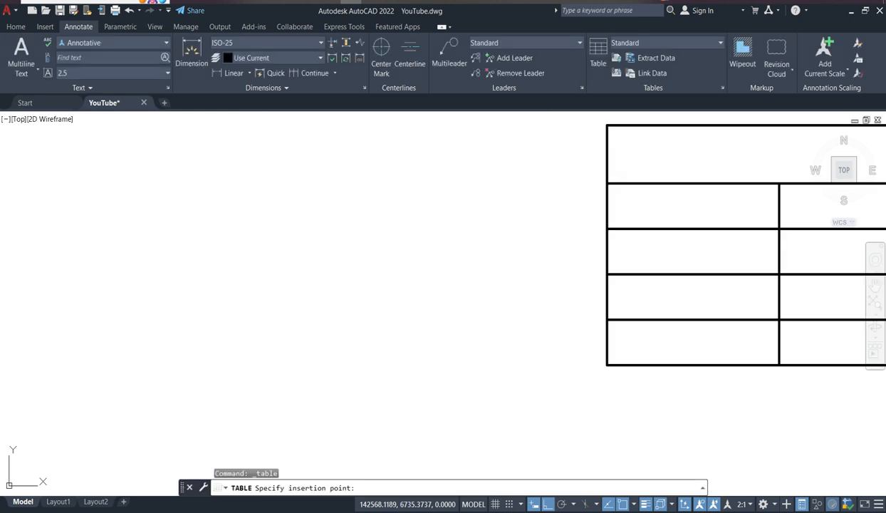
click(347, 161)
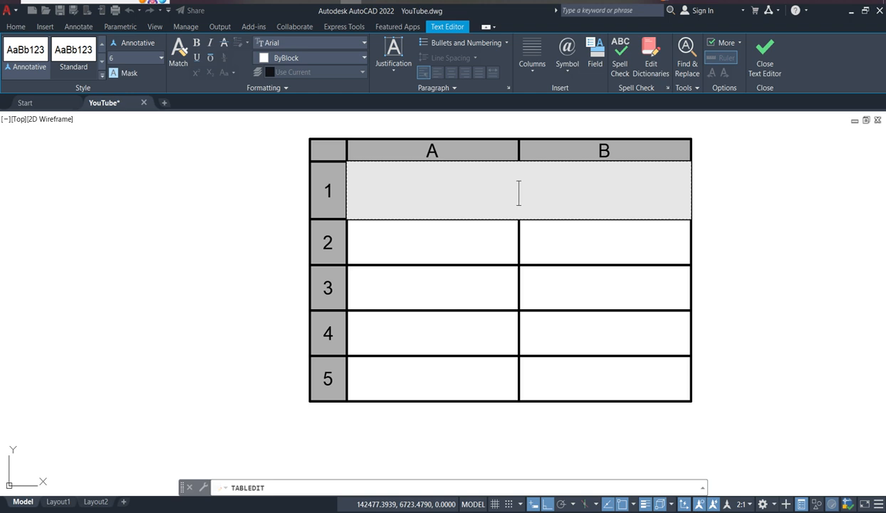
click(741, 210)
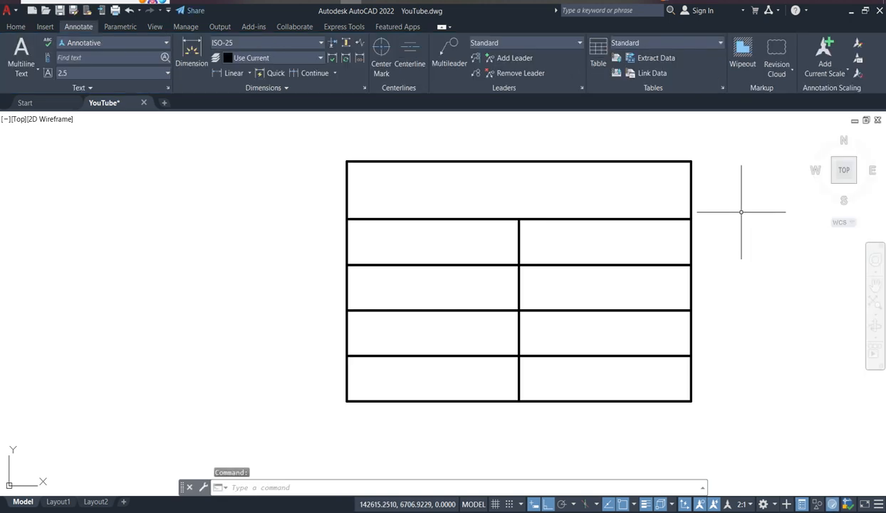
Adjust the table's width by stretching the title cell's right edge out and in, ending slightly narrower than inserted
click(494, 202)
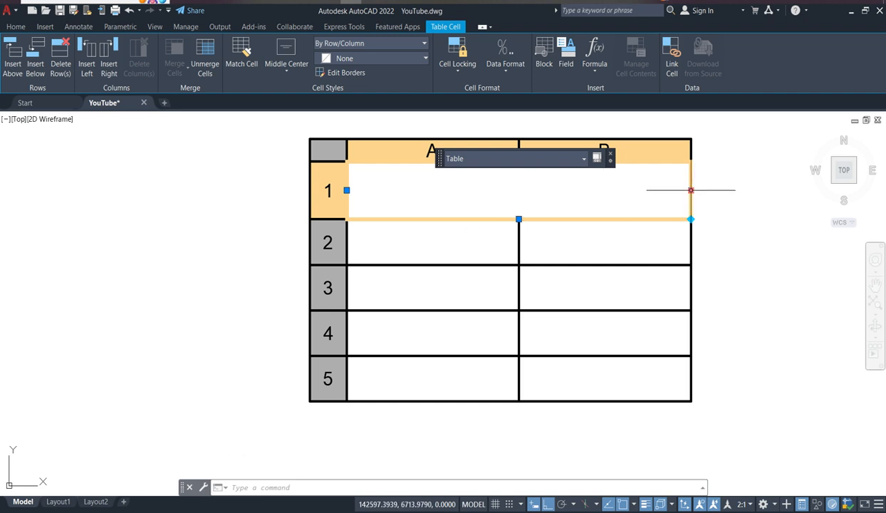
click(690, 190)
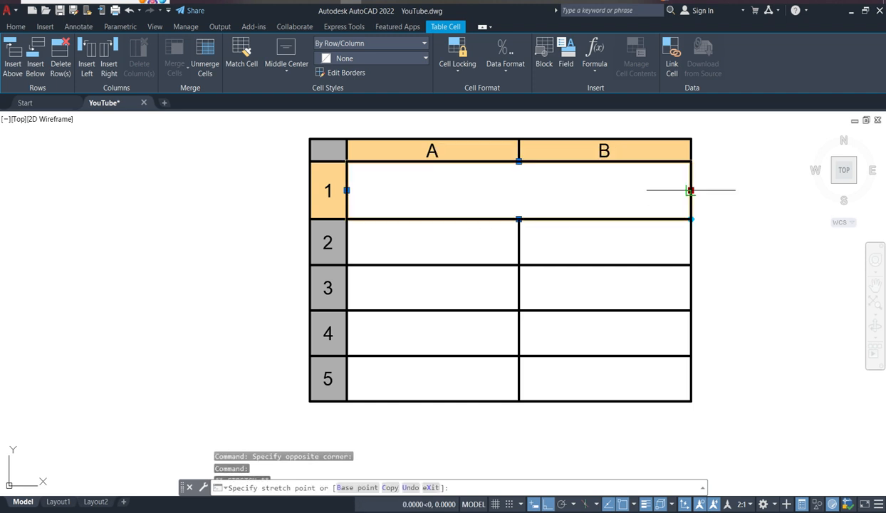
click(739, 189)
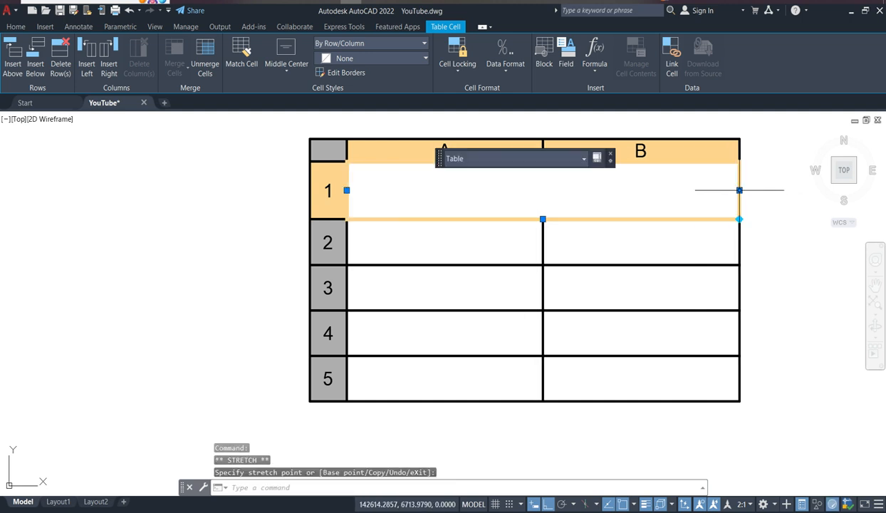
click(739, 189)
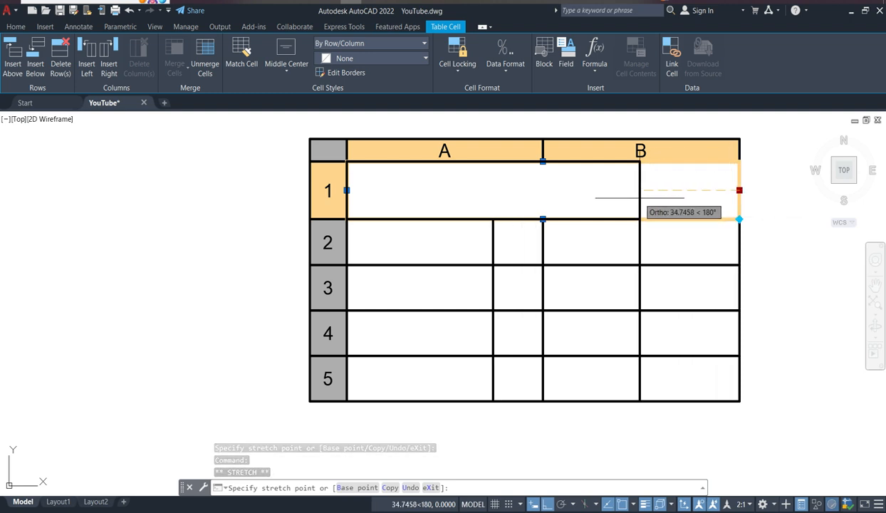
click(640, 198)
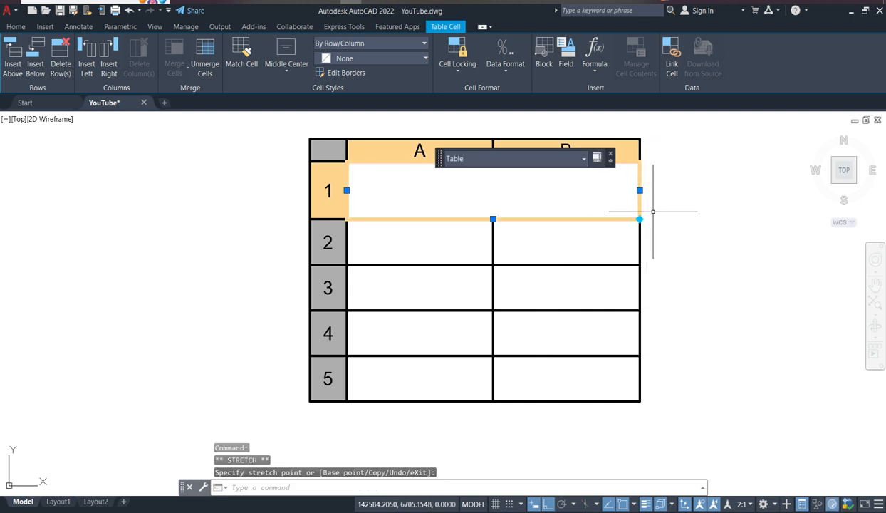
click(639, 189)
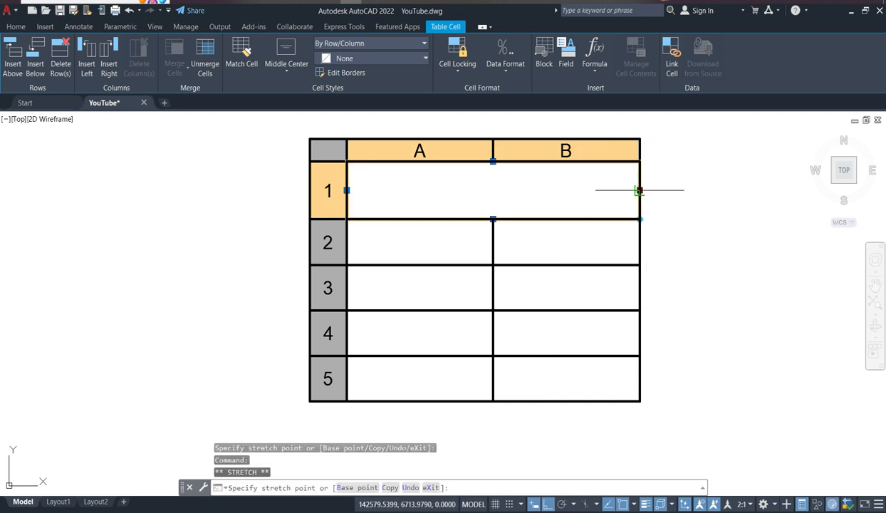
click(725, 188)
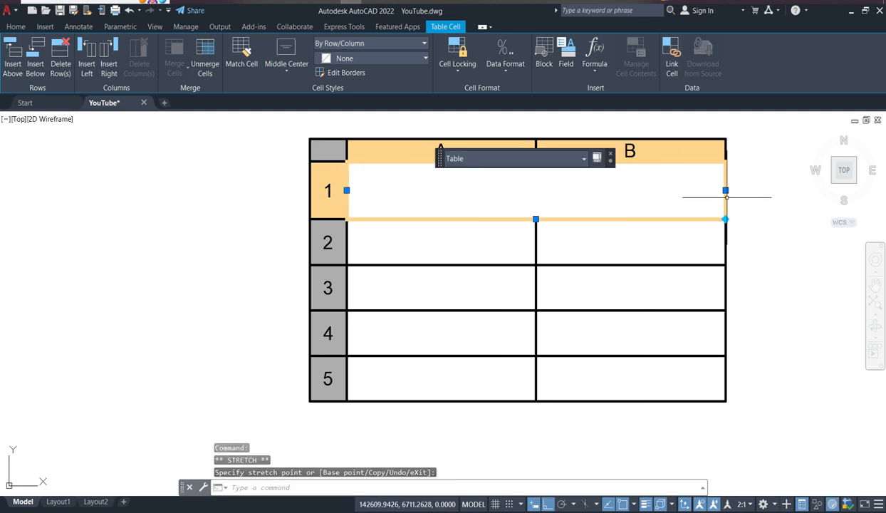
click(724, 190)
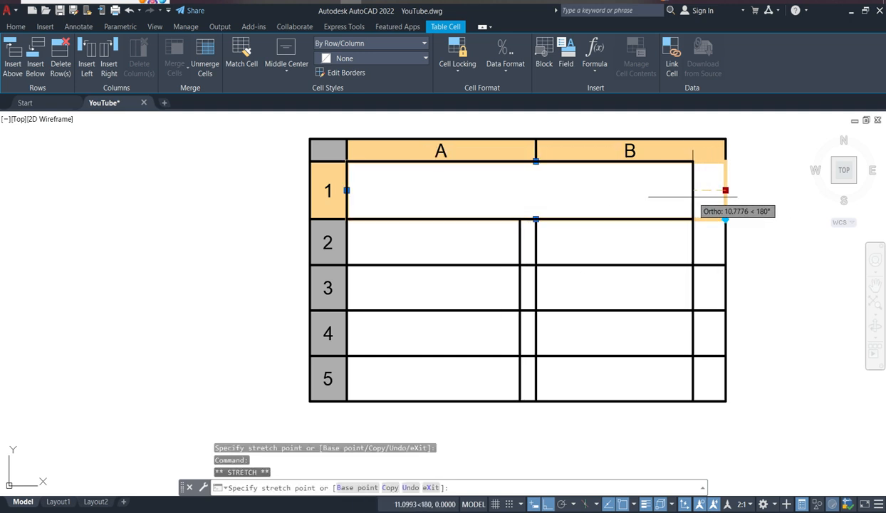
click(651, 201)
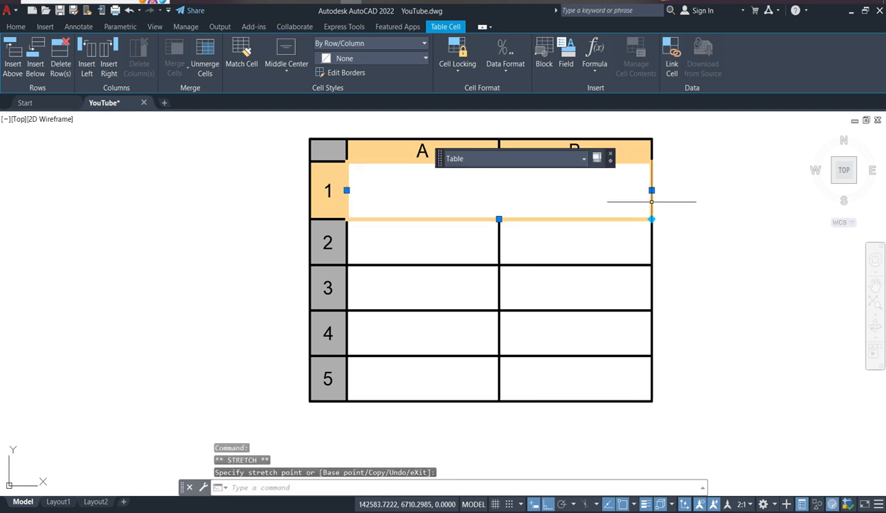
Adjust the title row's height by stretching its lower edge down about 8 units and back up to a shorter row
click(498, 219)
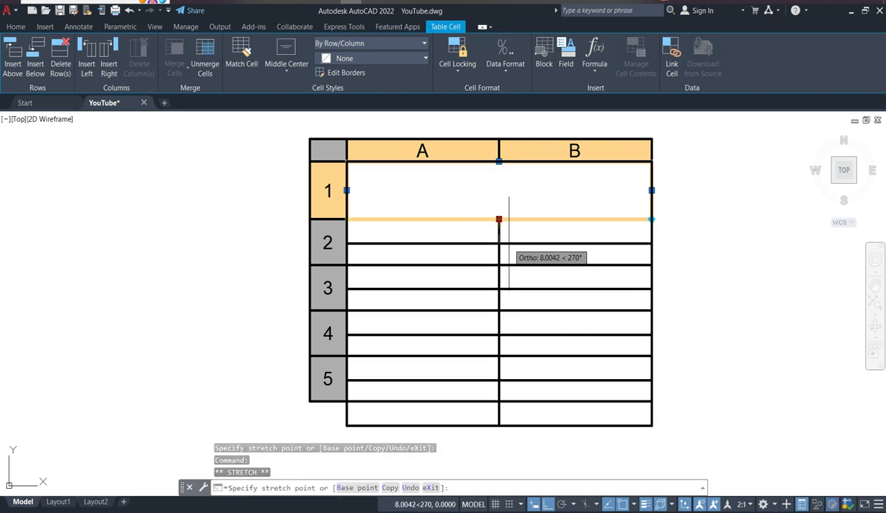
click(509, 243)
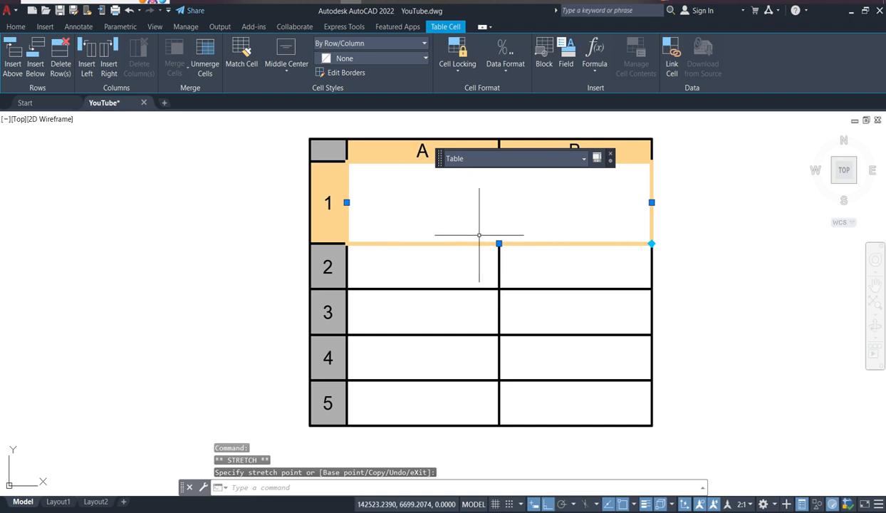
click(498, 244)
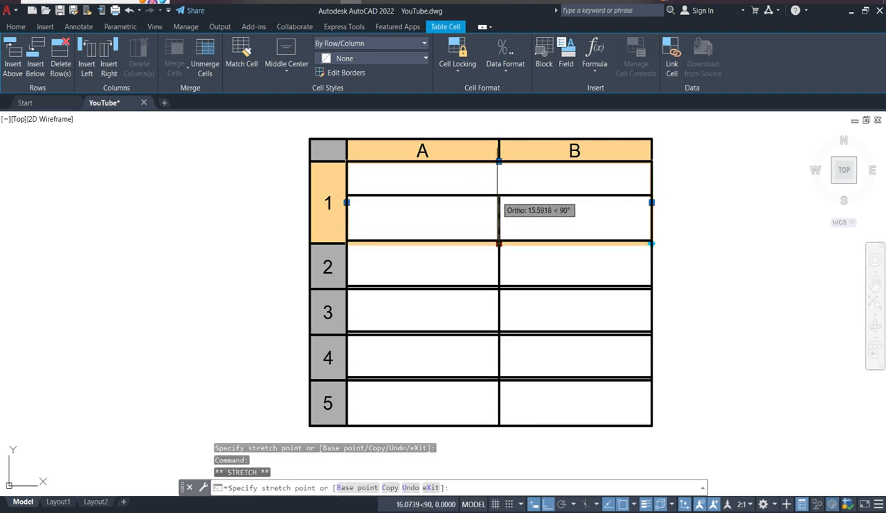
click(494, 205)
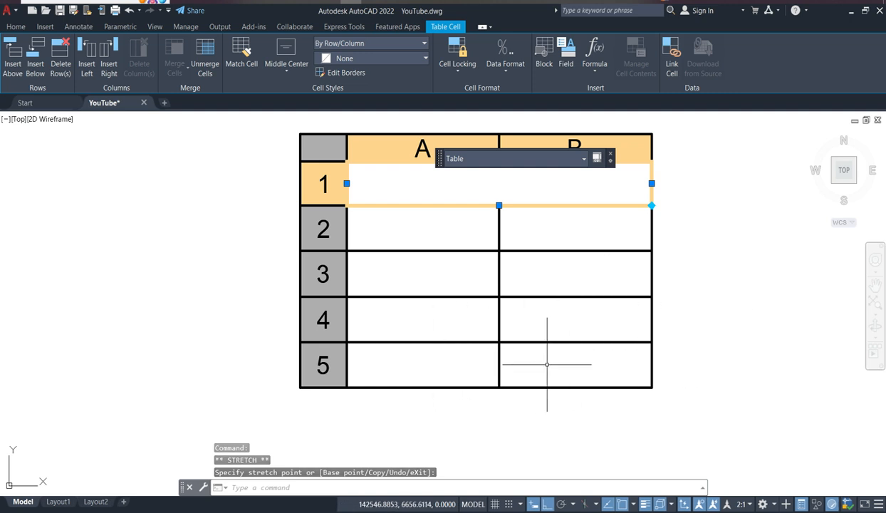
Insert a row below row 2 of the table and delete row 2
click(378, 239)
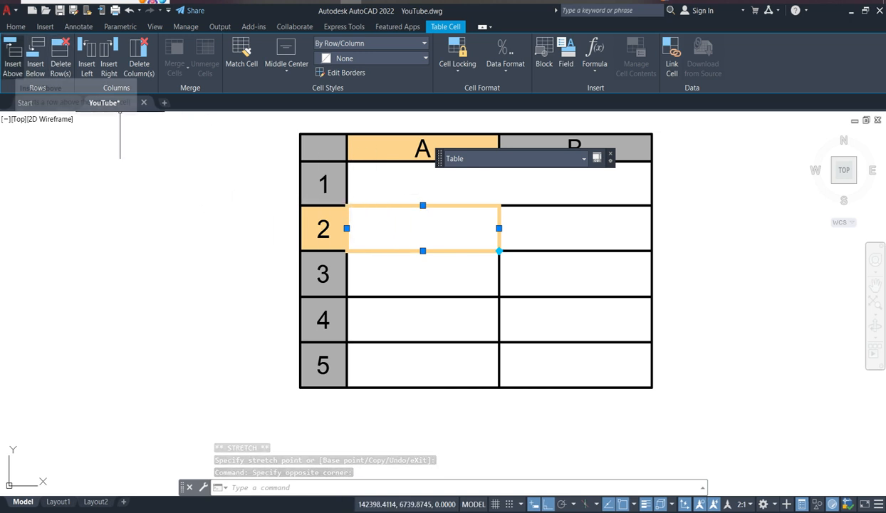
click(35, 57)
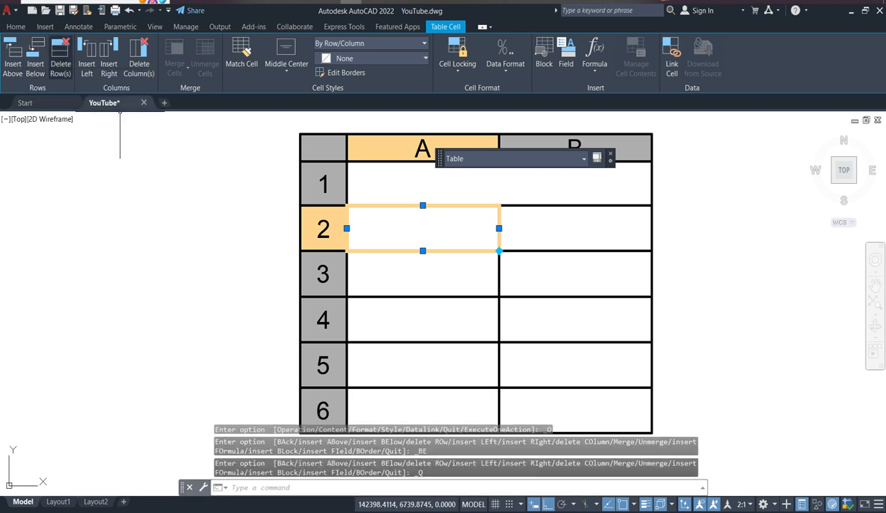
click(61, 57)
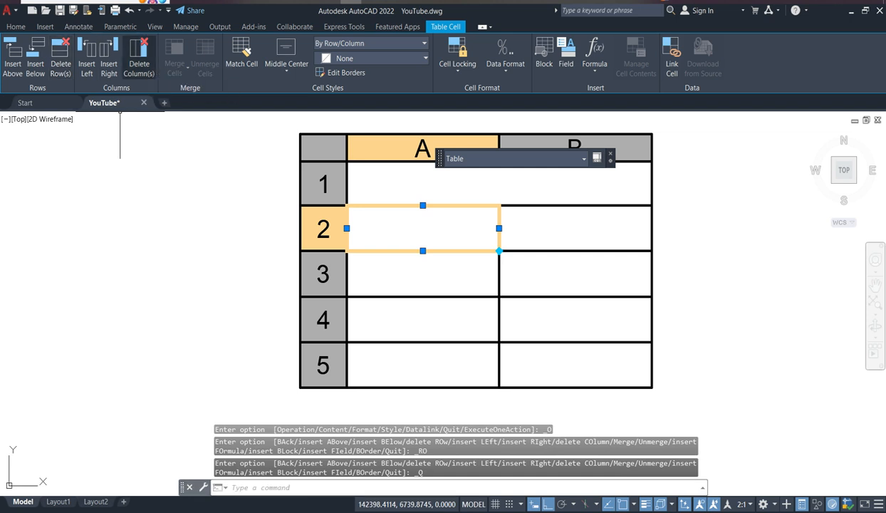
Delete column A and insert a replacement column to the left of the remaining one
click(139, 57)
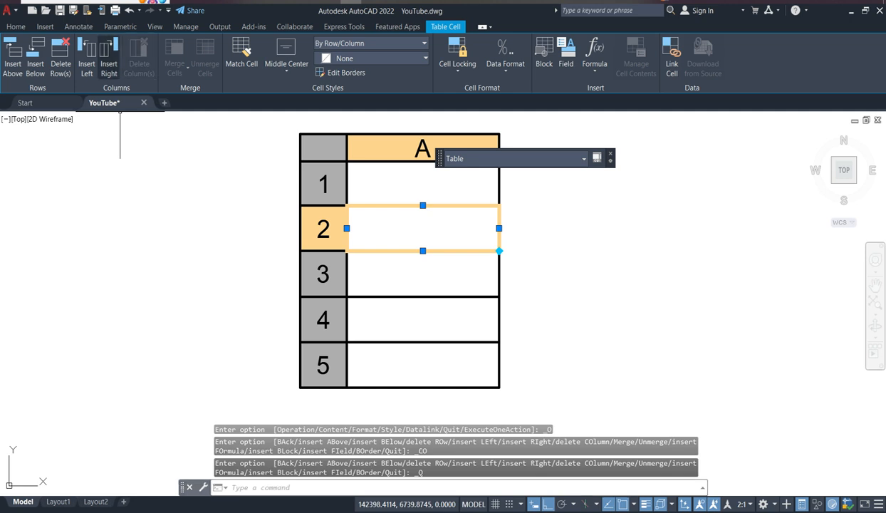
click(86, 57)
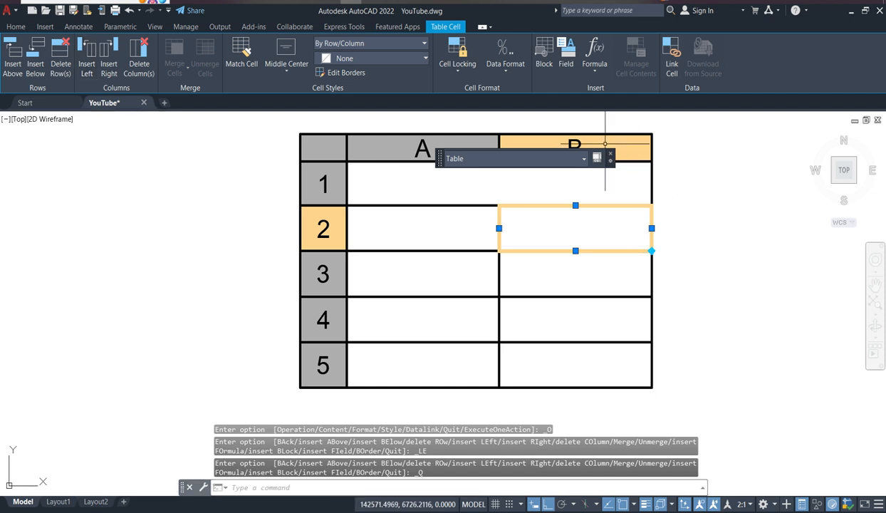
Enter the title ELECTRONIC SYMBOL in the merged cell of row 1 and close the text editing
click(468, 183)
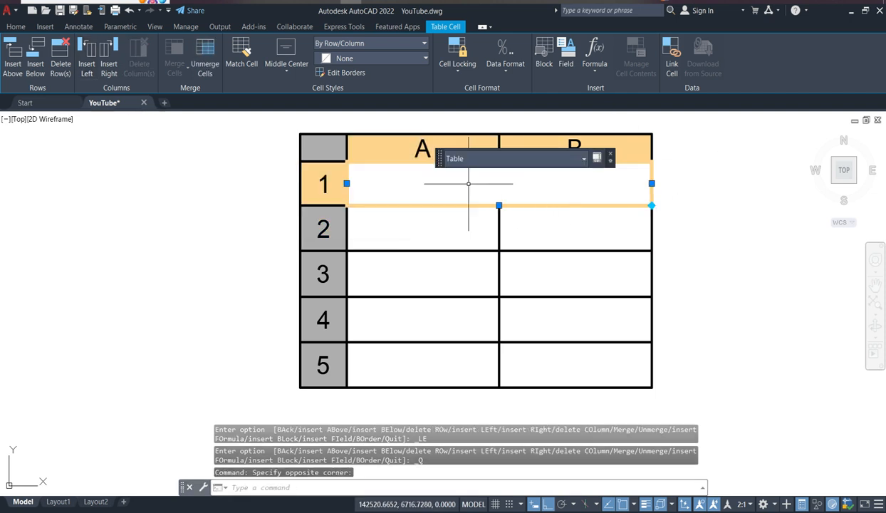
double_click(393, 186)
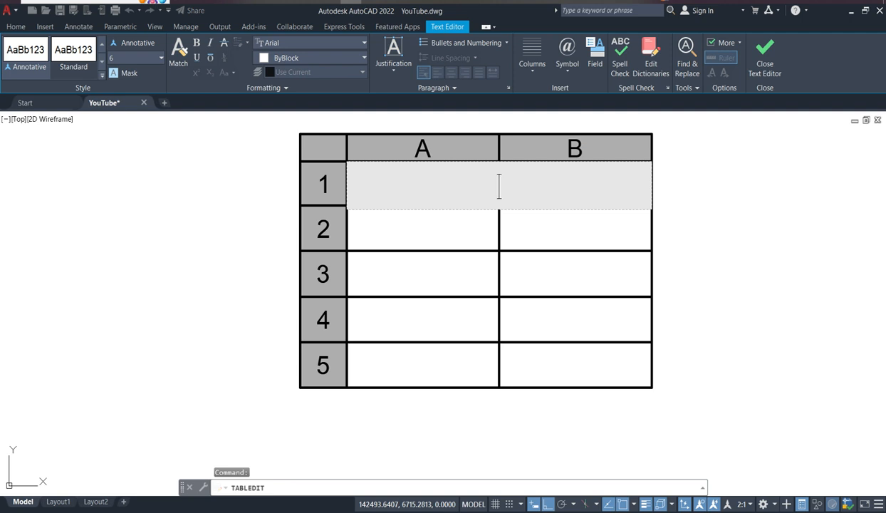
text(ELE)
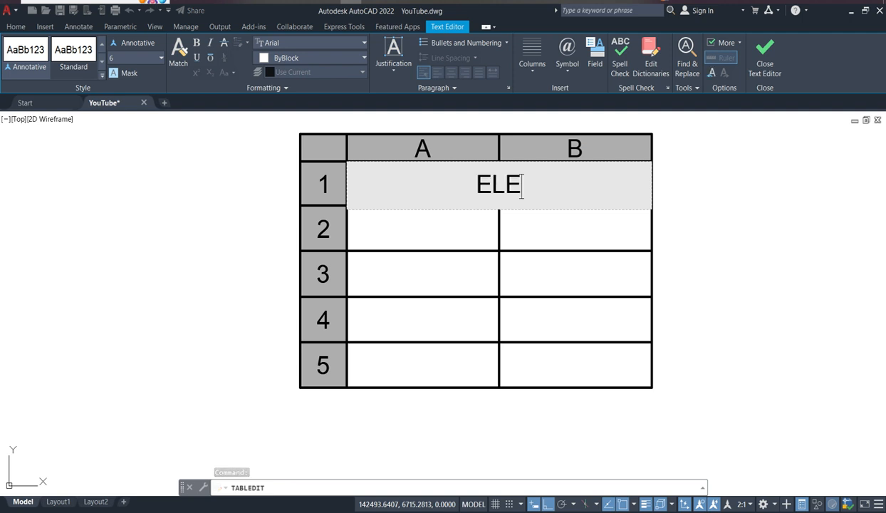
text(CTRON)
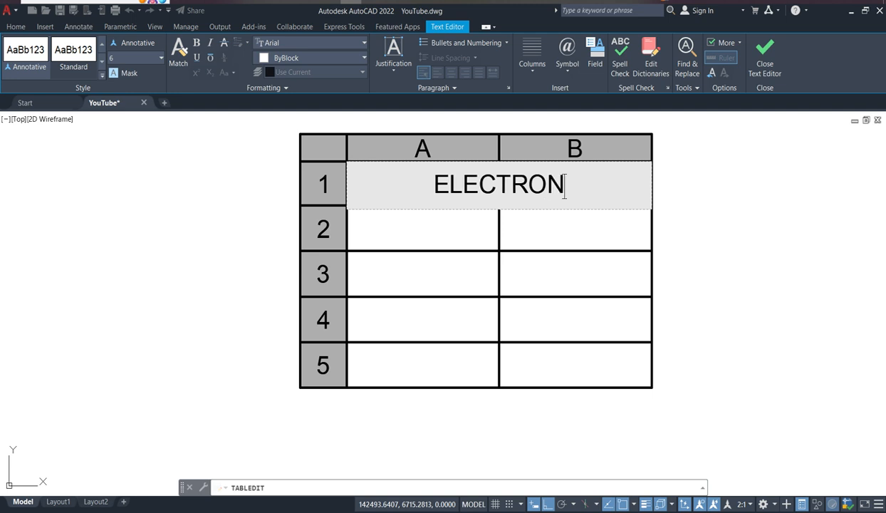
text(IC SY)
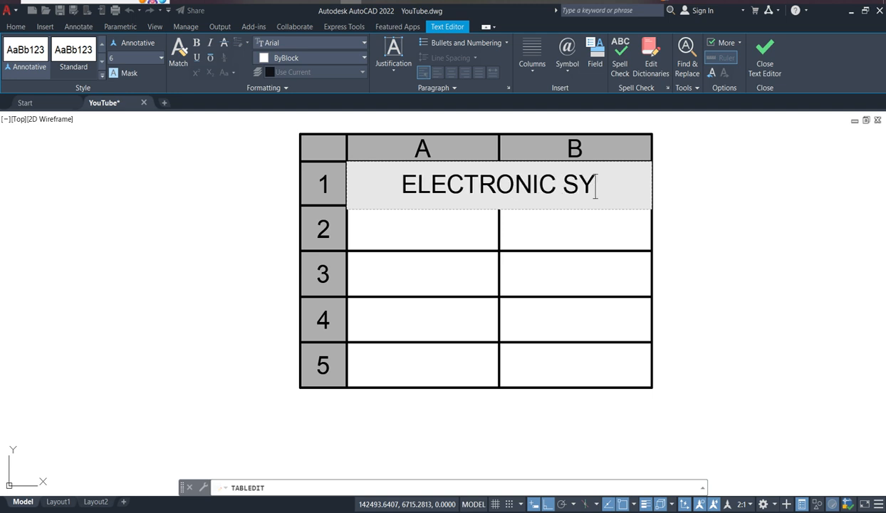
text(MBOL)
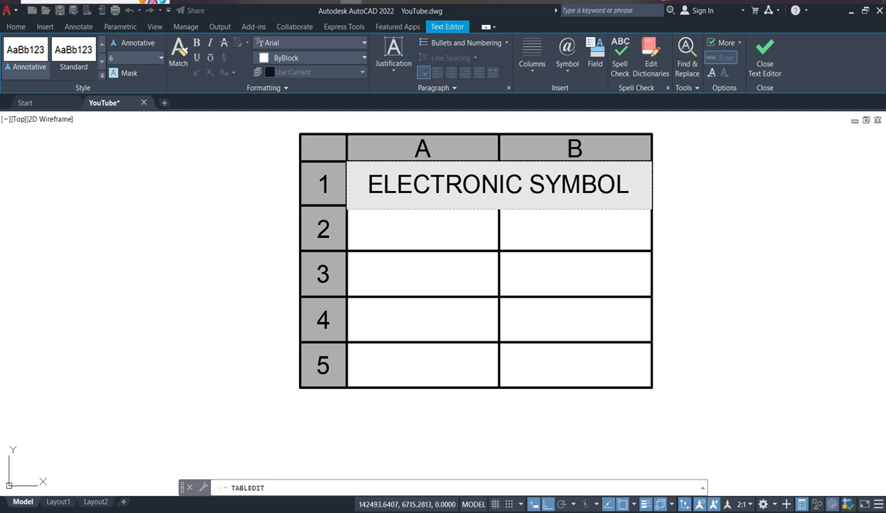
click(722, 207)
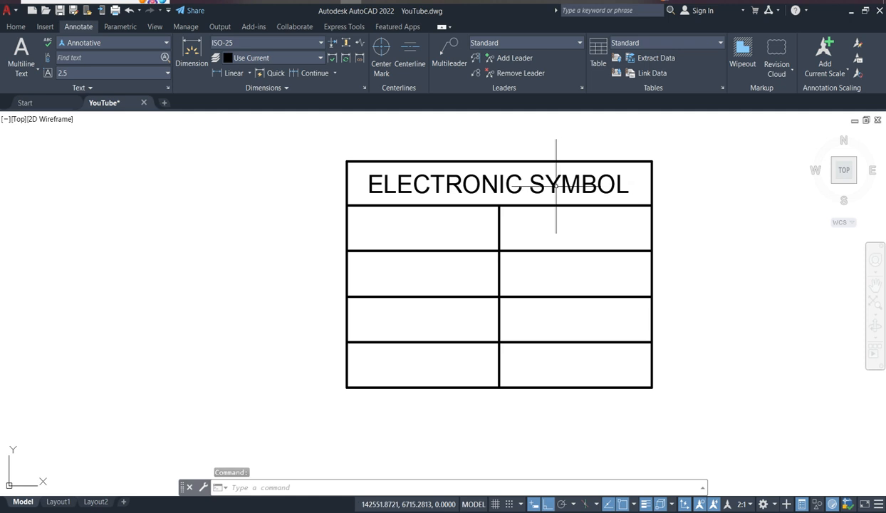
Select the whole ELECTRONIC SYMBOL title text in row 1, set its text height to 6, and close the text editing
click(534, 186)
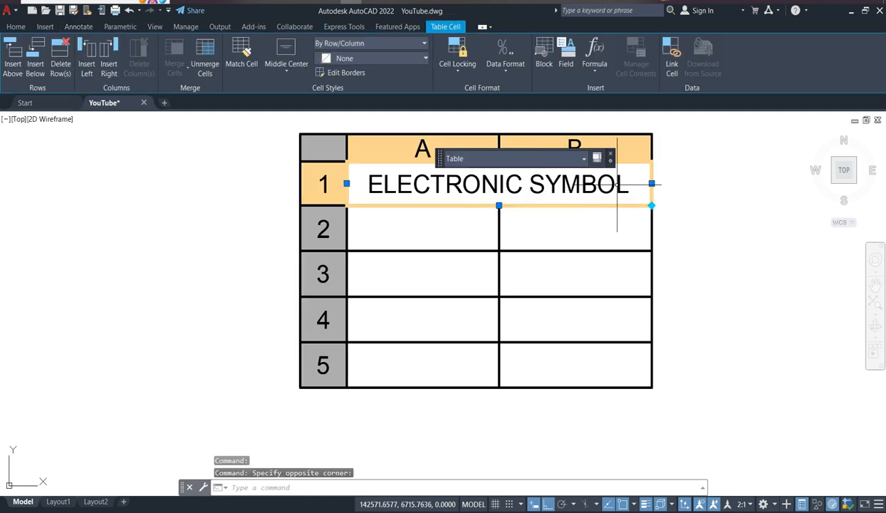
key(Delete)
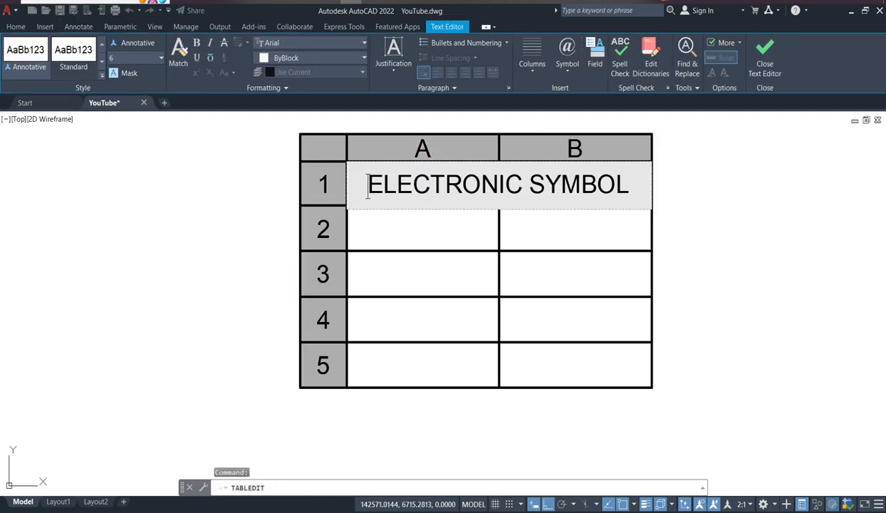
key(shift+Left)
key(shift+Left)
key(shift+Left)
key(shift+Left)
key(shift+Left)
key(shift+Left)
key(shift+Left)
key(shift+Left)
key(shift+Left)
key(shift+Left)
key(shift+Left)
key(shift+Left)
key(shift+Left)
key(shift+Left)
key(shift+Left)
key(shift+Left)
key(shift+Left)
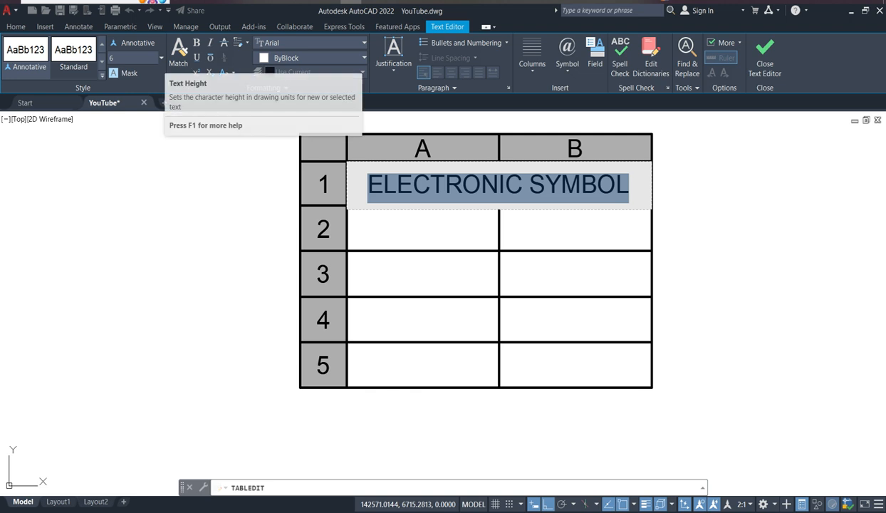
click(161, 58)
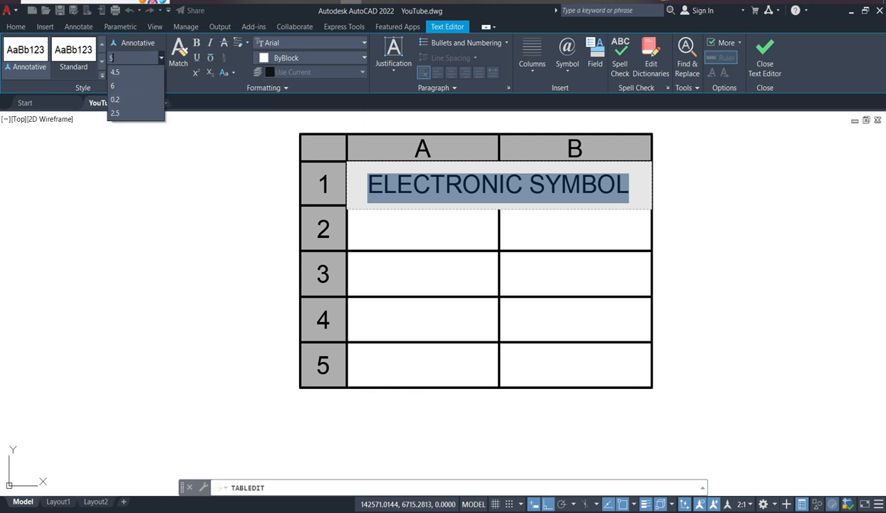
click(128, 85)
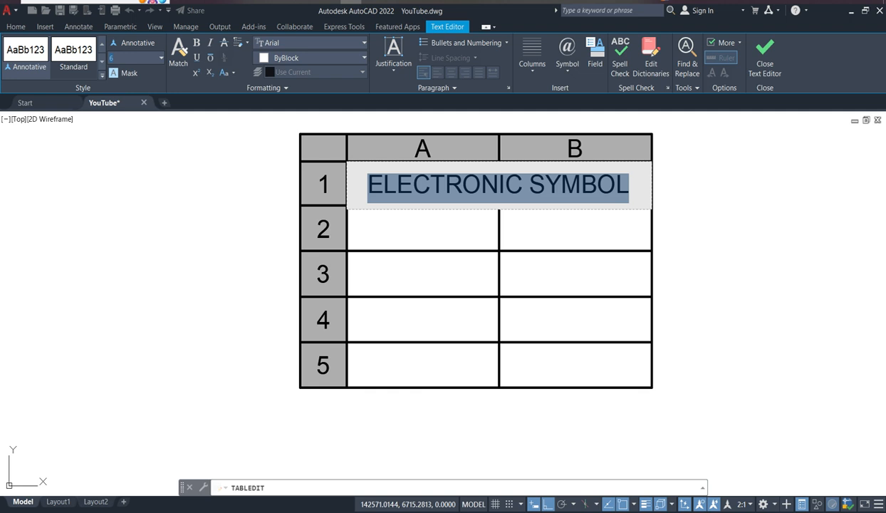
click(375, 234)
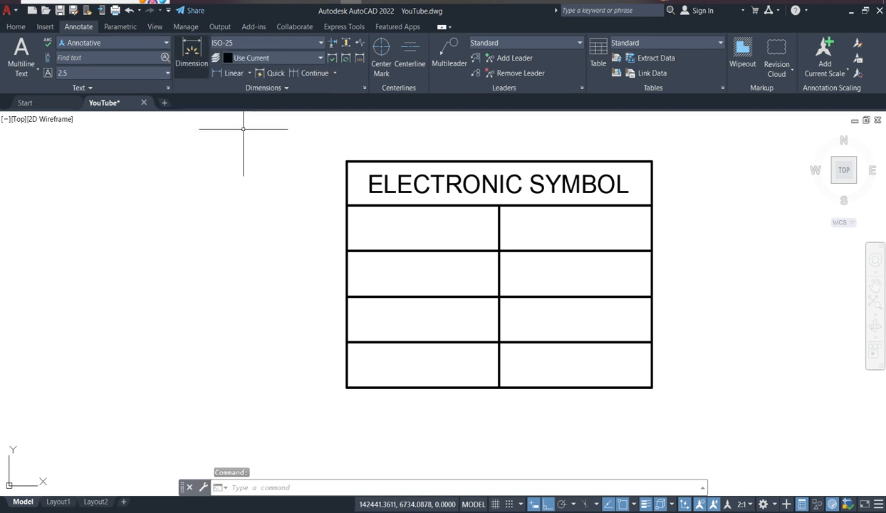
Reopen the title cell for text editing, select the whole title, and set its text colour to Red
click(394, 179)
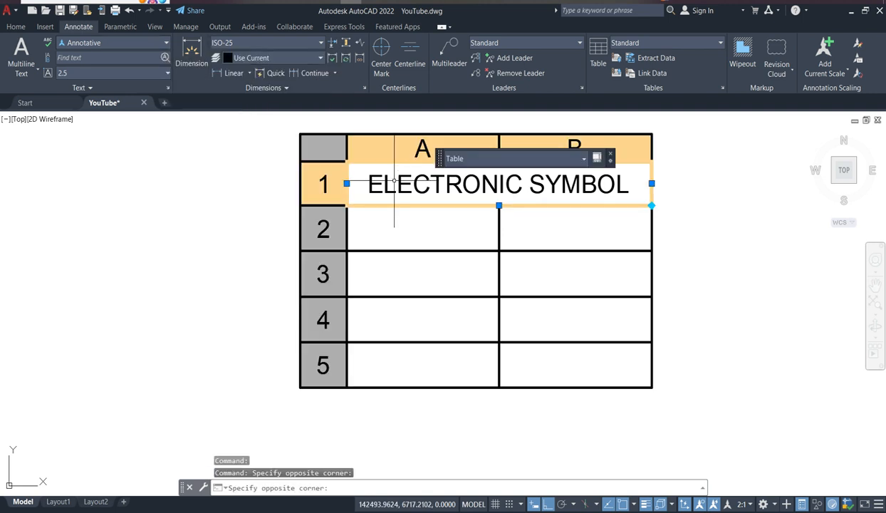
click(360, 187)
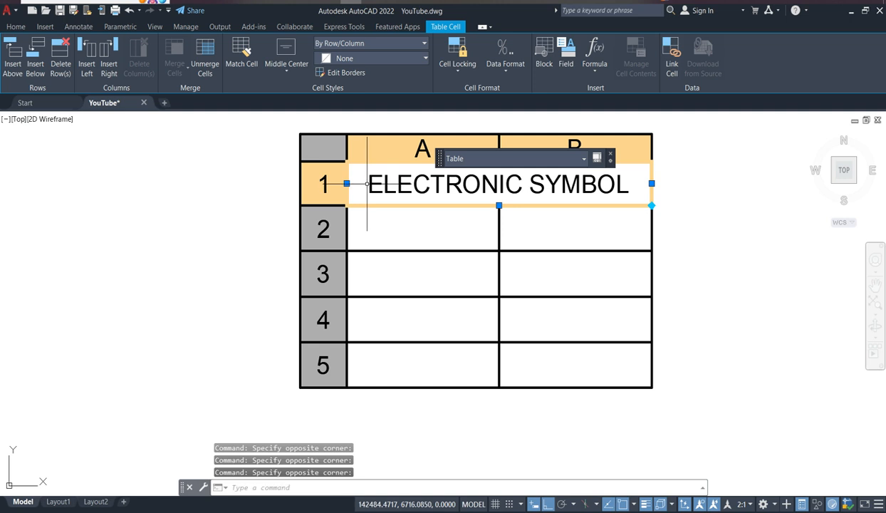
double_click(646, 187)
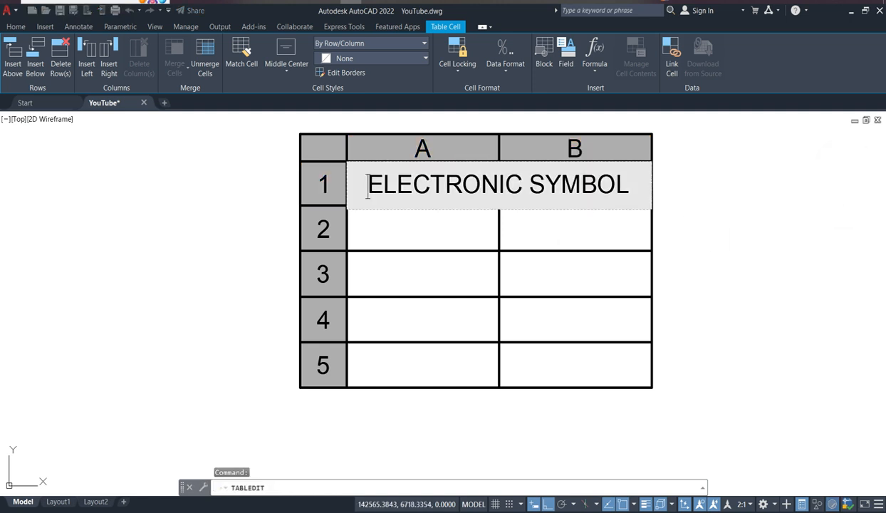
drag(629, 187, 397, 188)
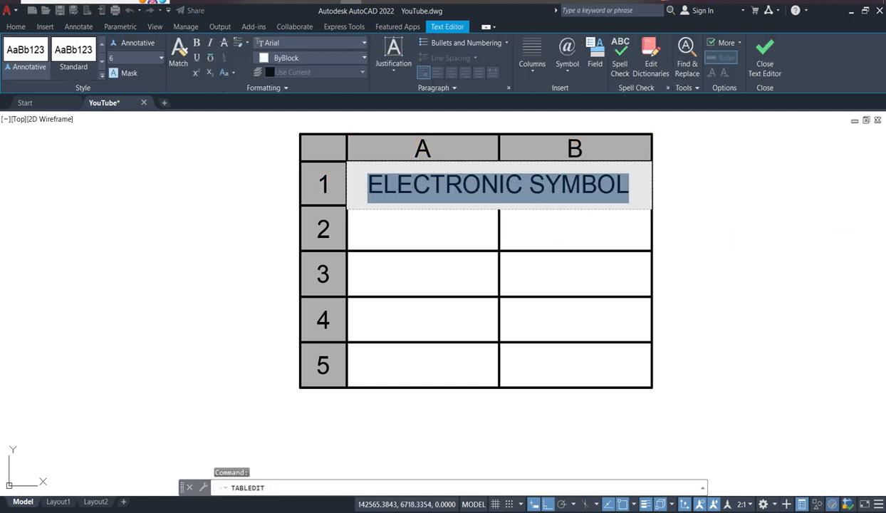
click(364, 57)
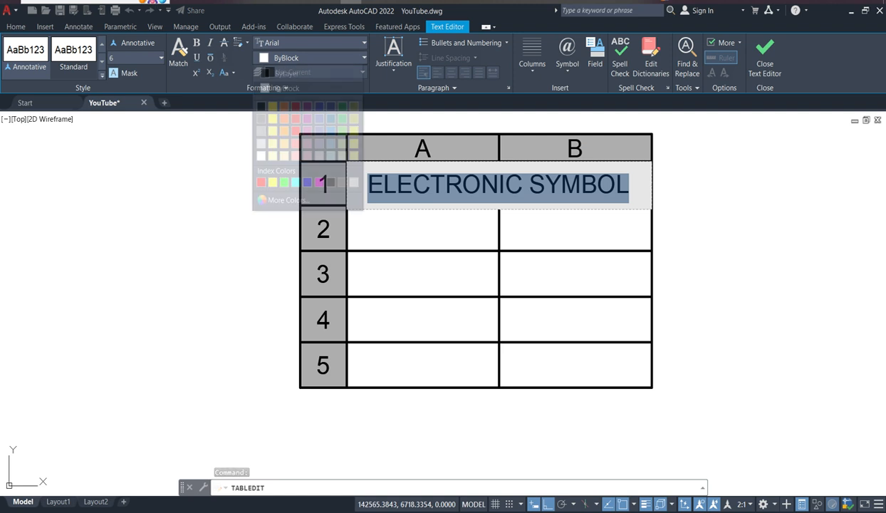
click(261, 183)
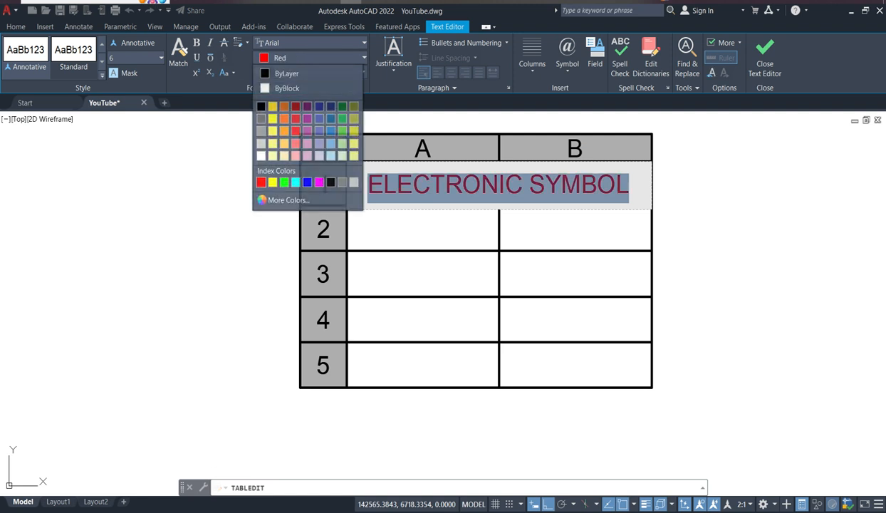
Change the selected title's font to Bell MT and close the text editing
click(310, 42)
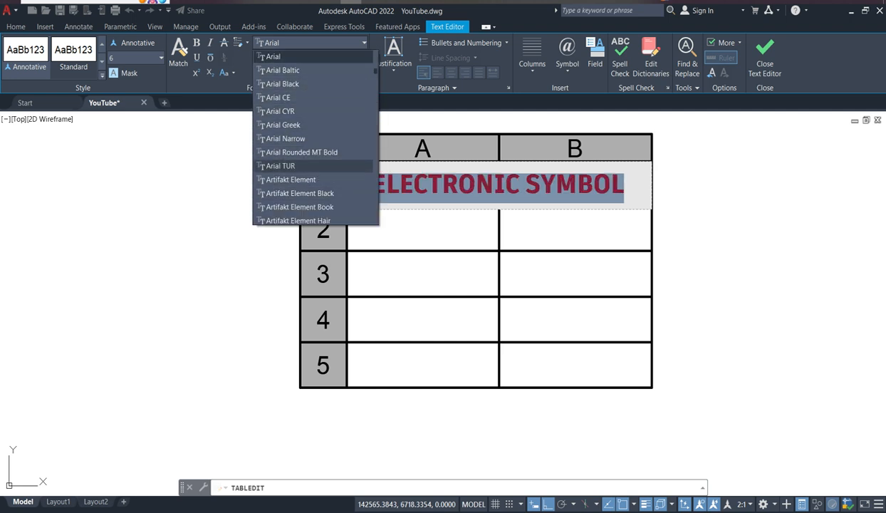
scroll(313, 157, down, 7)
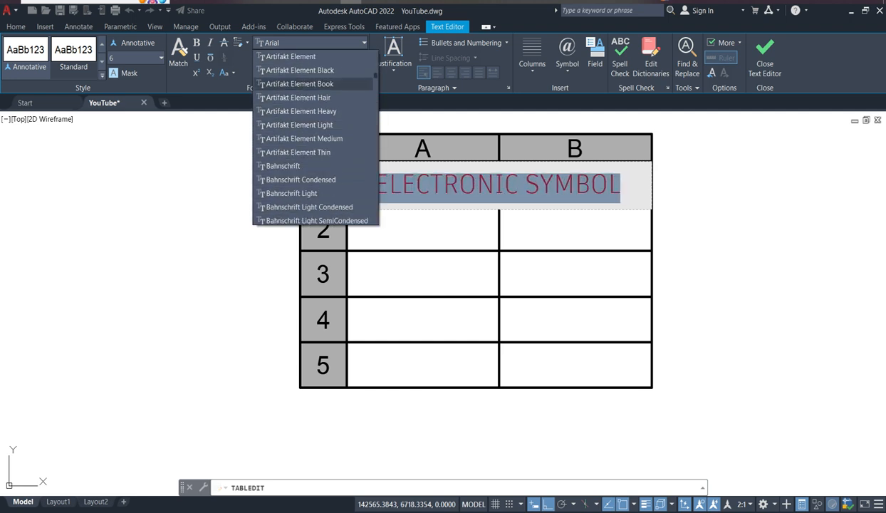
scroll(314, 151, down, 2)
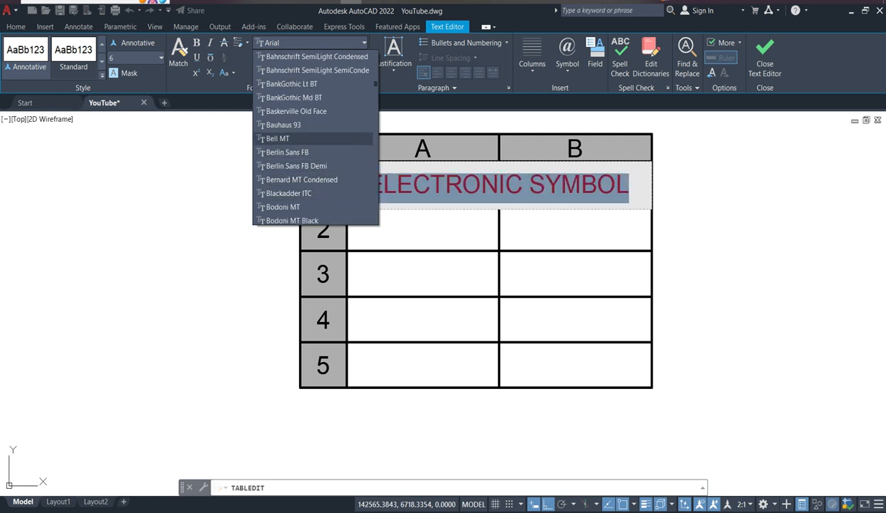
click(313, 138)
click(570, 222)
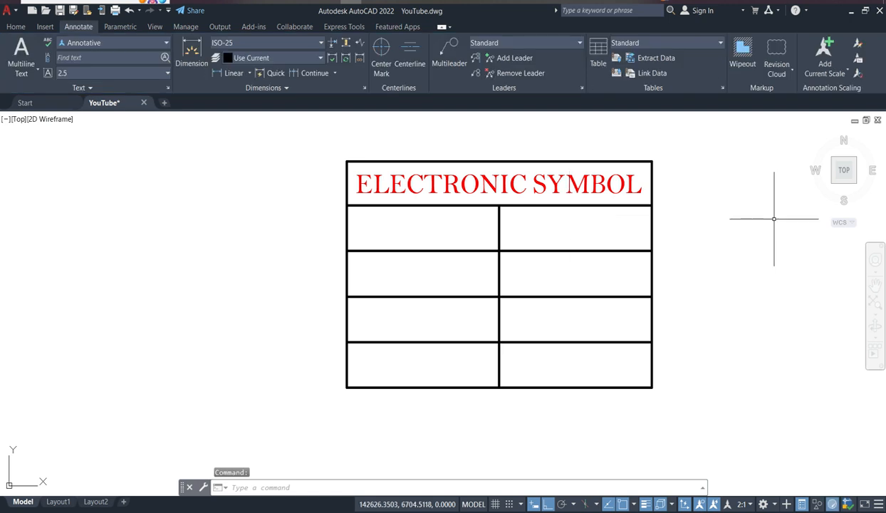
Enter the column headings Symbol in cell A2 and Name in cell B2, and close the text editing
click(395, 238)
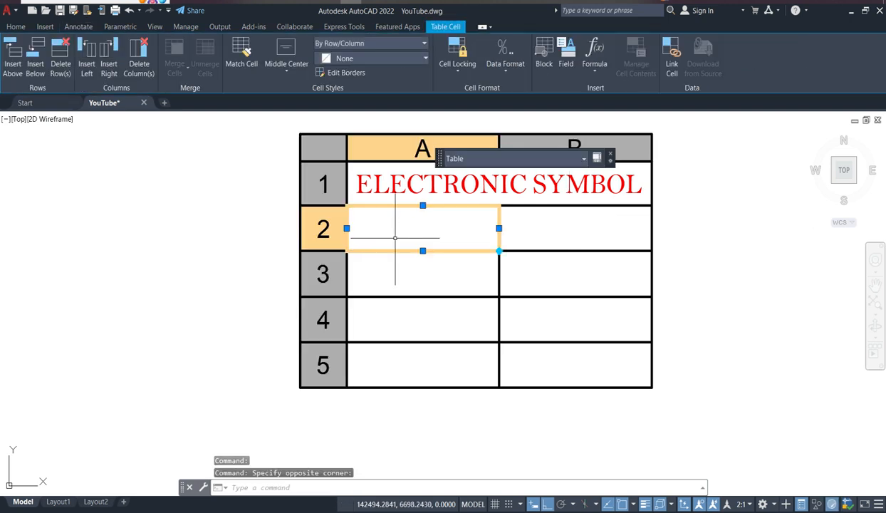
click(599, 239)
click(377, 221)
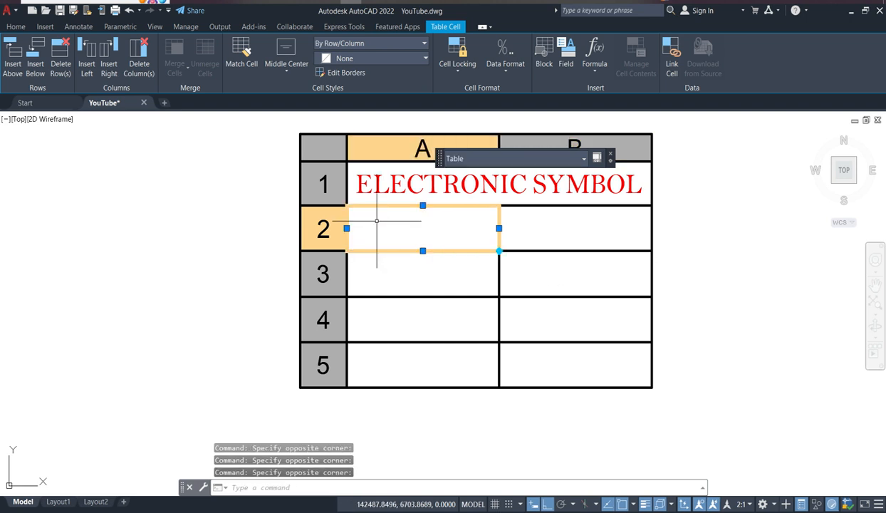
text(Symbol)
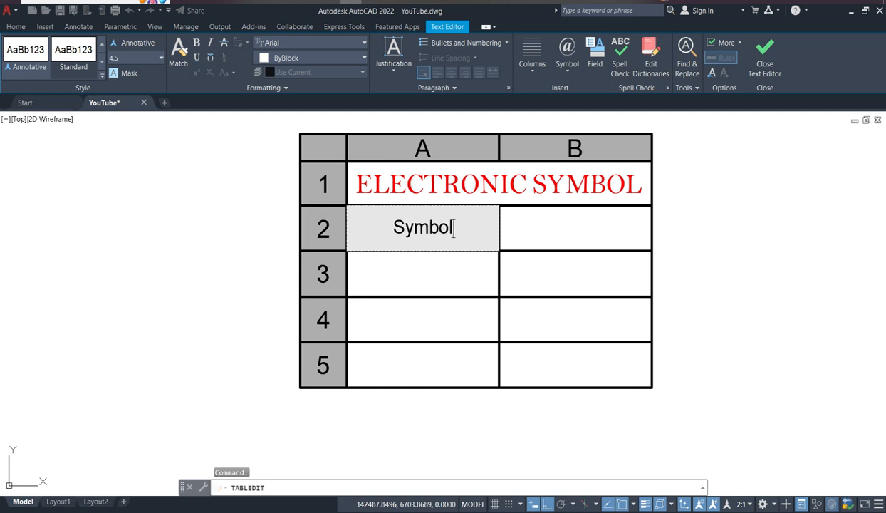
key(Tab)
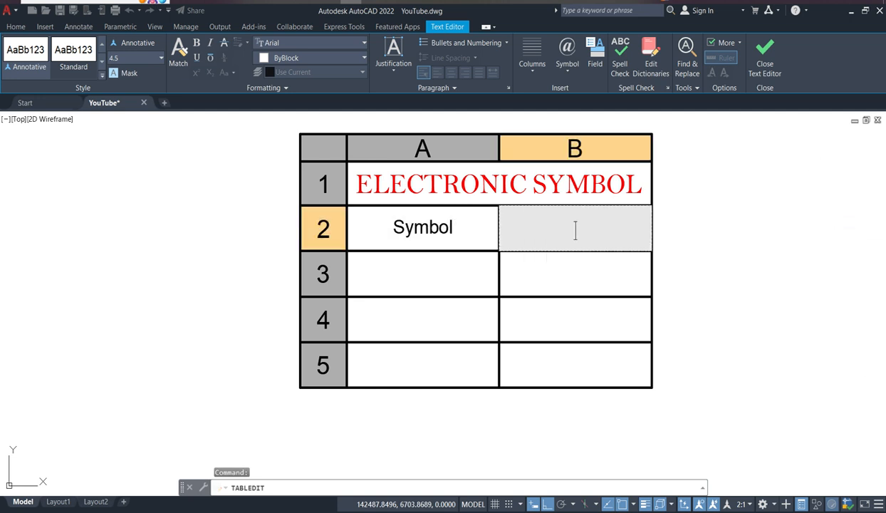
text(Name)
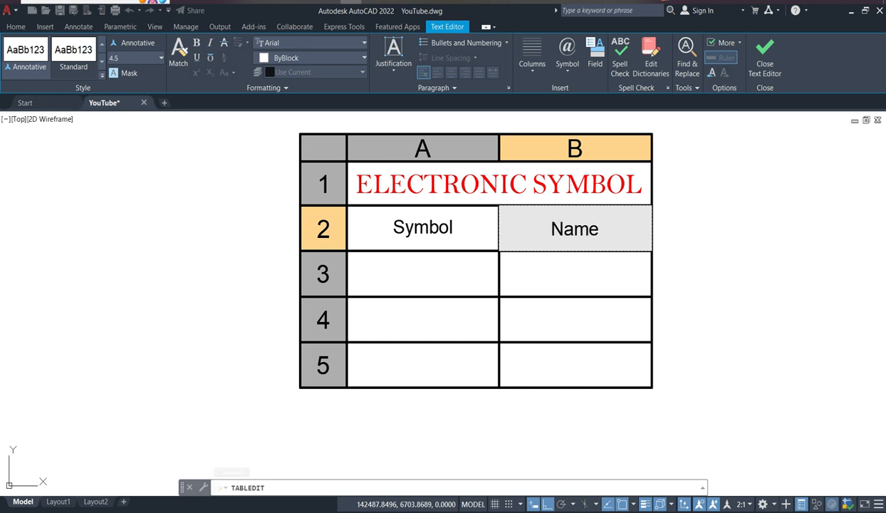
click(399, 262)
Insert the INT block into cell A3 and enter its name INT in cell B3
click(422, 275)
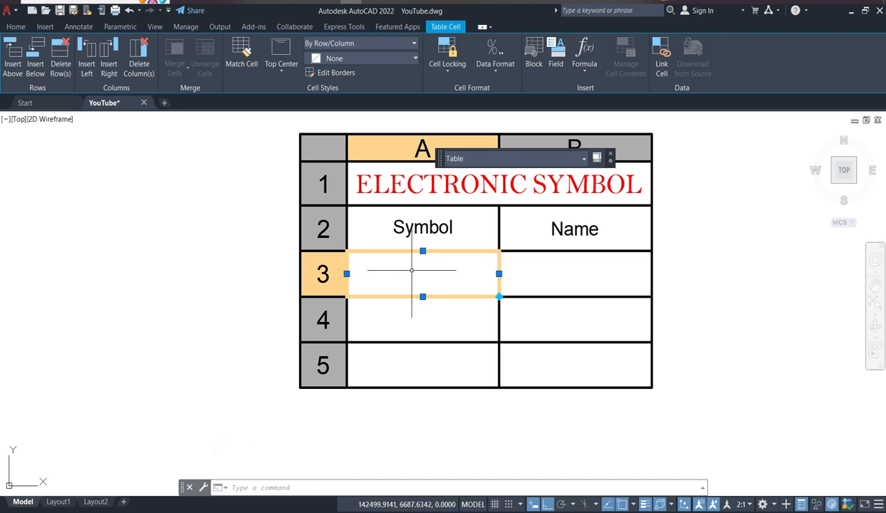
right_click(411, 271)
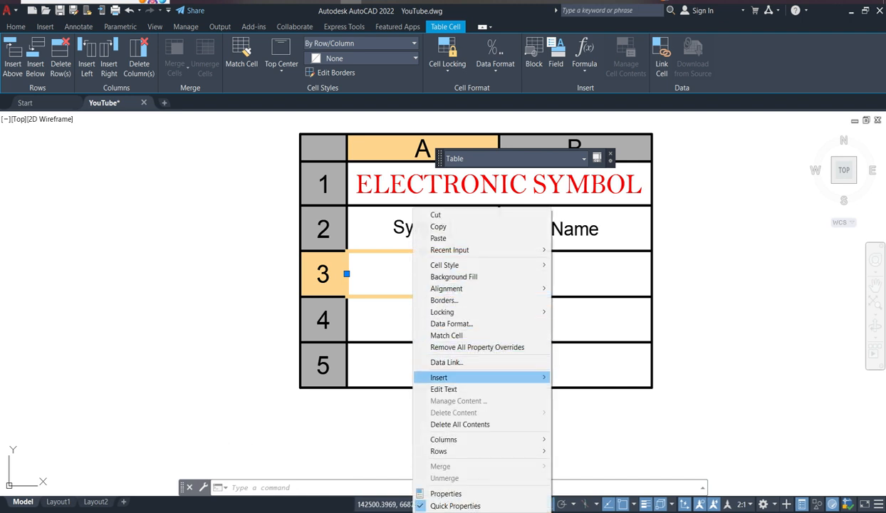
mouse_move(441, 377)
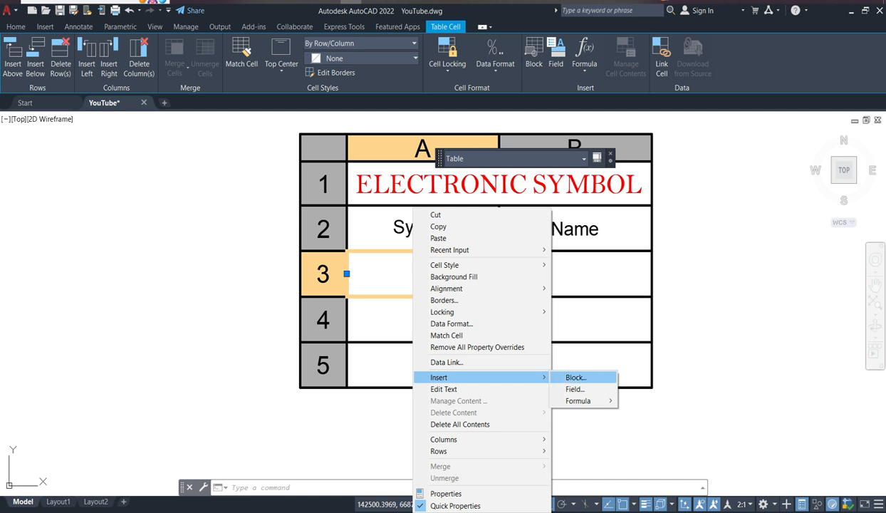
click(575, 377)
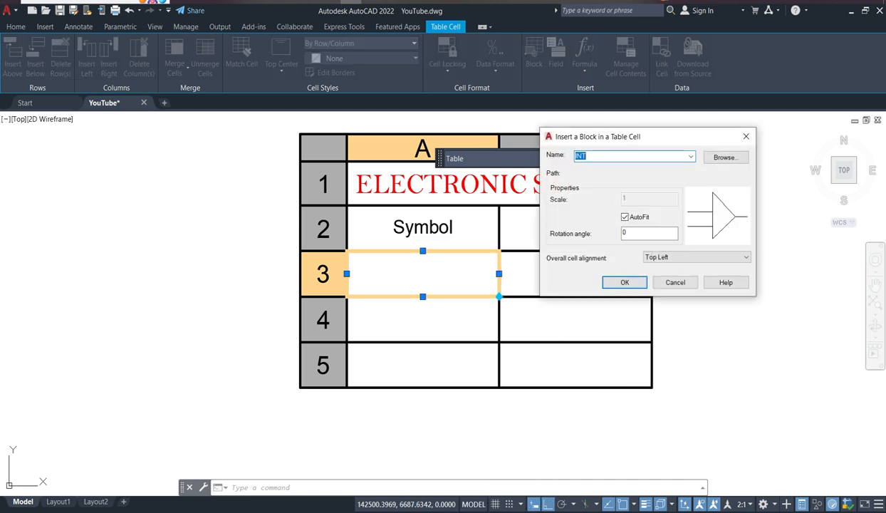
click(690, 157)
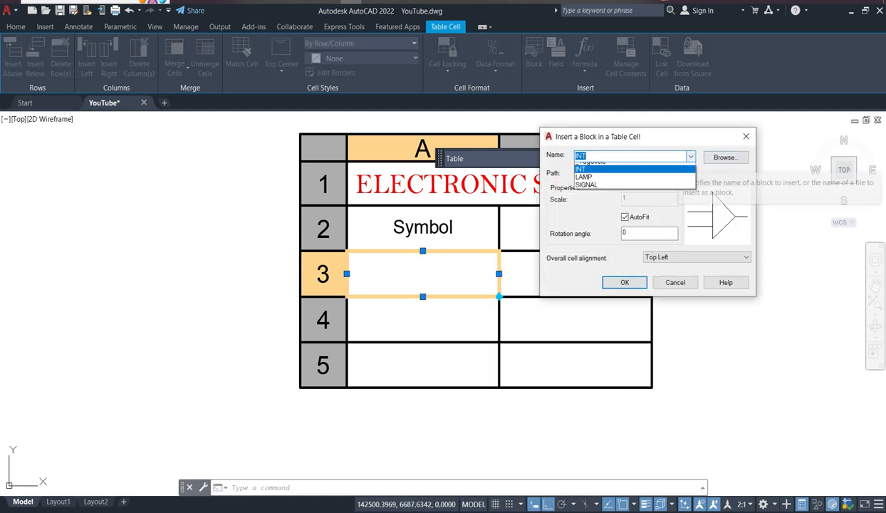
click(690, 157)
click(689, 156)
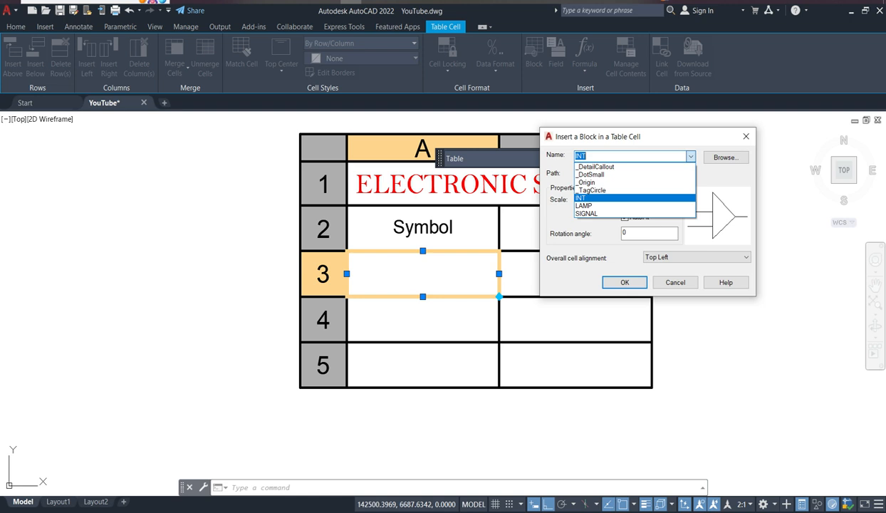
click(605, 198)
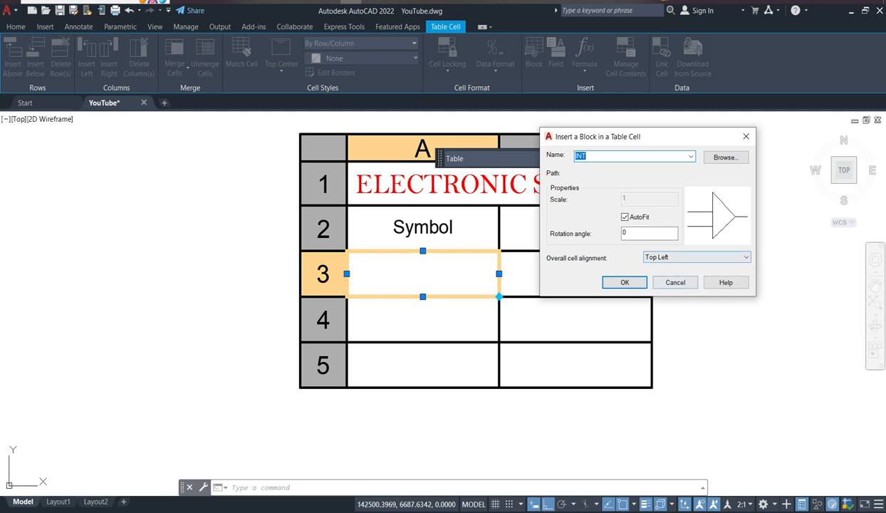
click(625, 282)
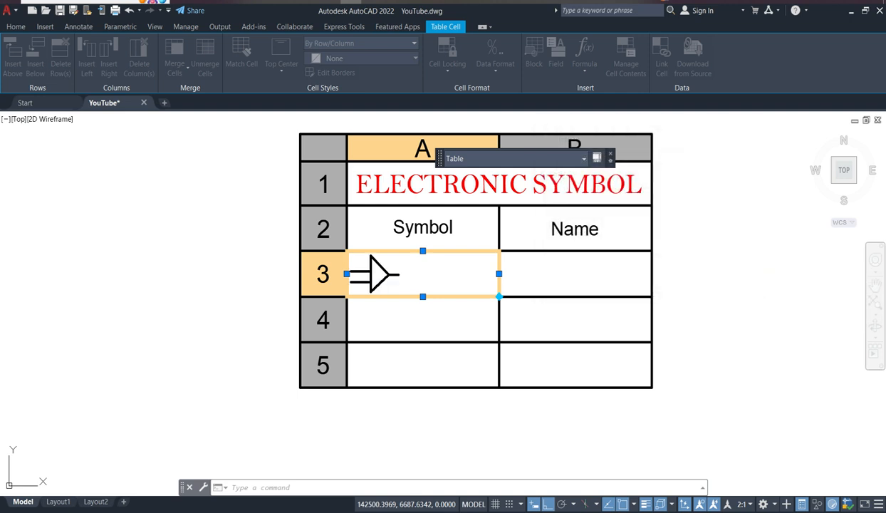
double_click(574, 274)
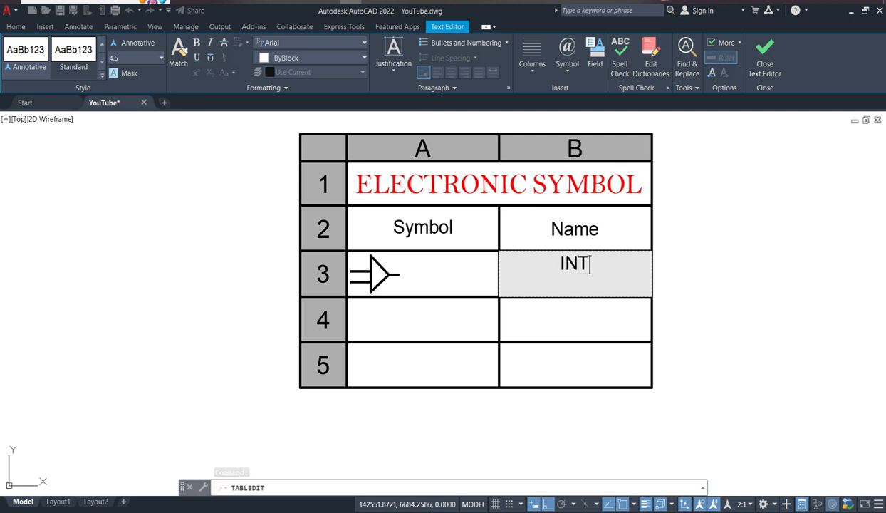
click(541, 326)
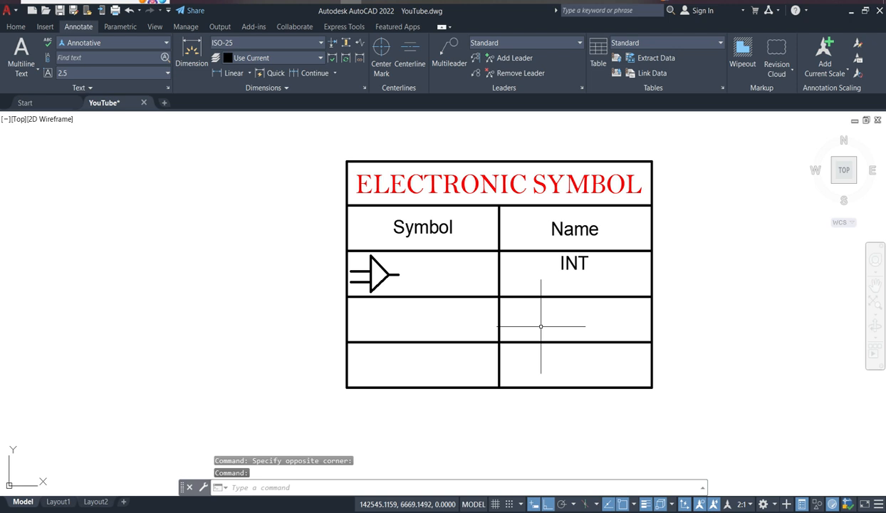
Insert the LAMP block into cell A4 and enter its name Lamp in cell B4
click(391, 314)
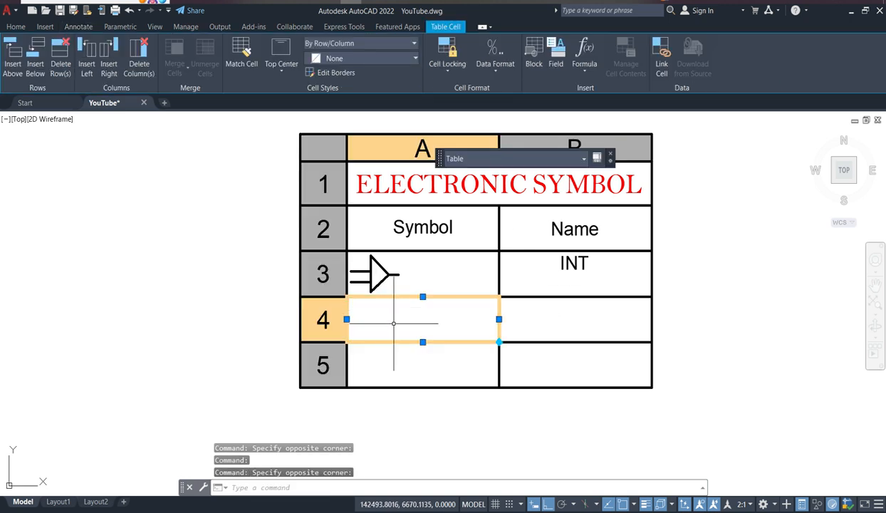
right_click(403, 320)
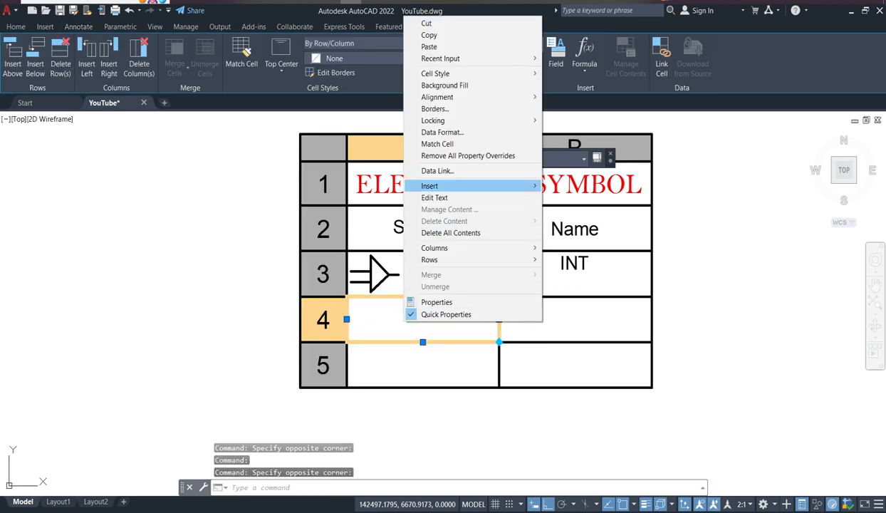
mouse_move(430, 186)
click(560, 186)
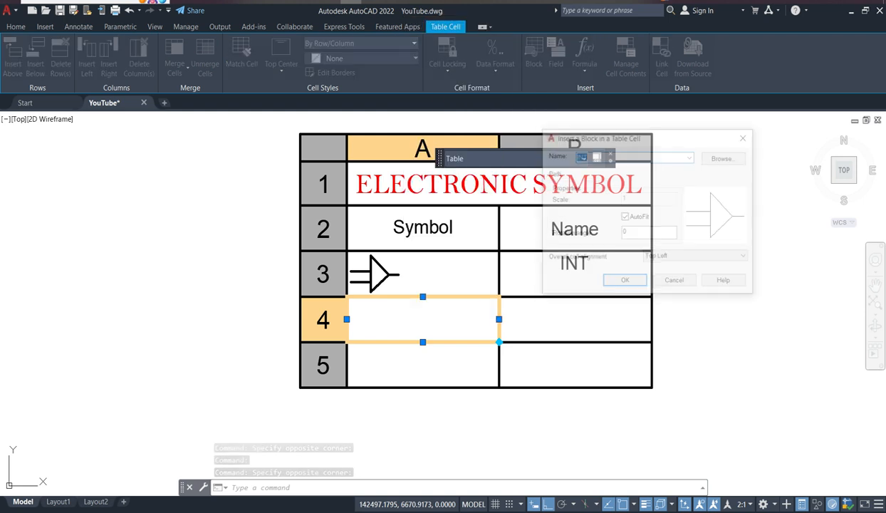
click(690, 156)
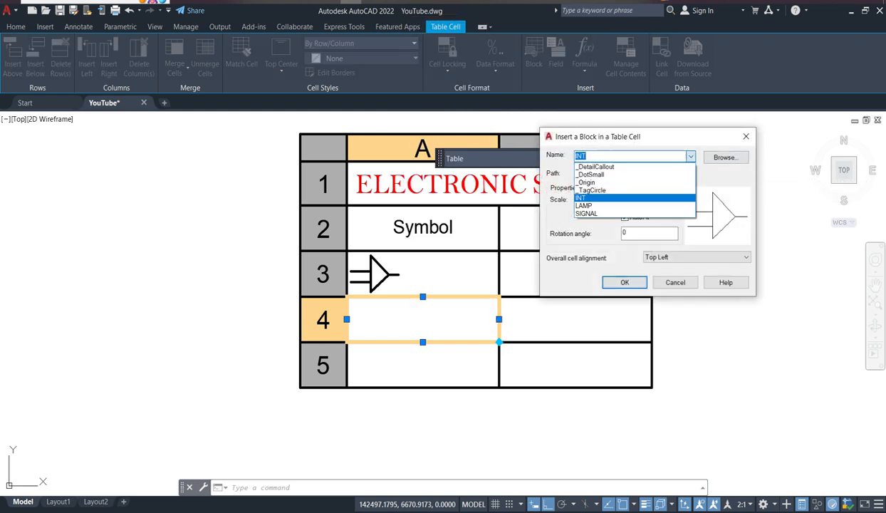
click(619, 205)
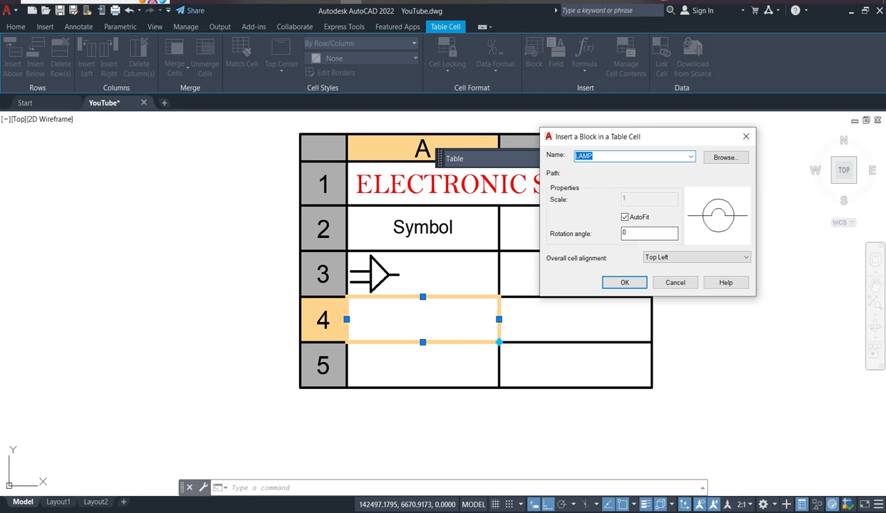
click(624, 281)
double_click(575, 313)
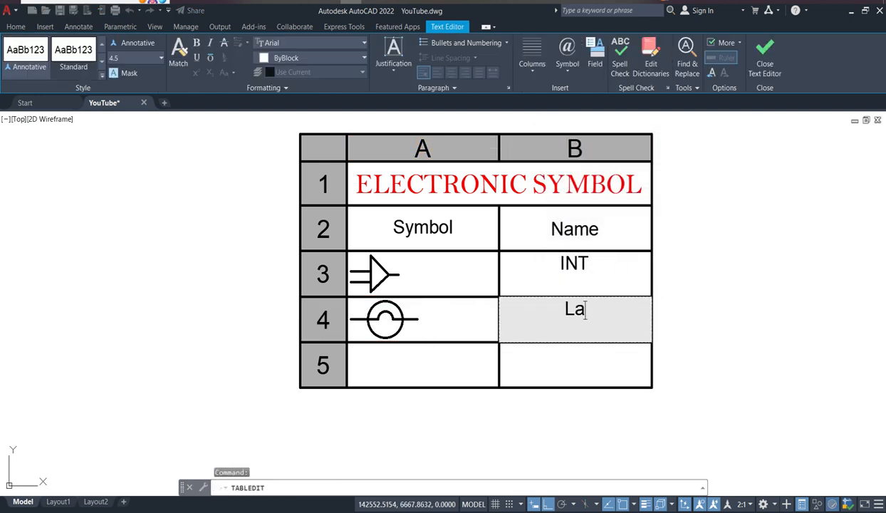
text(Lamp)
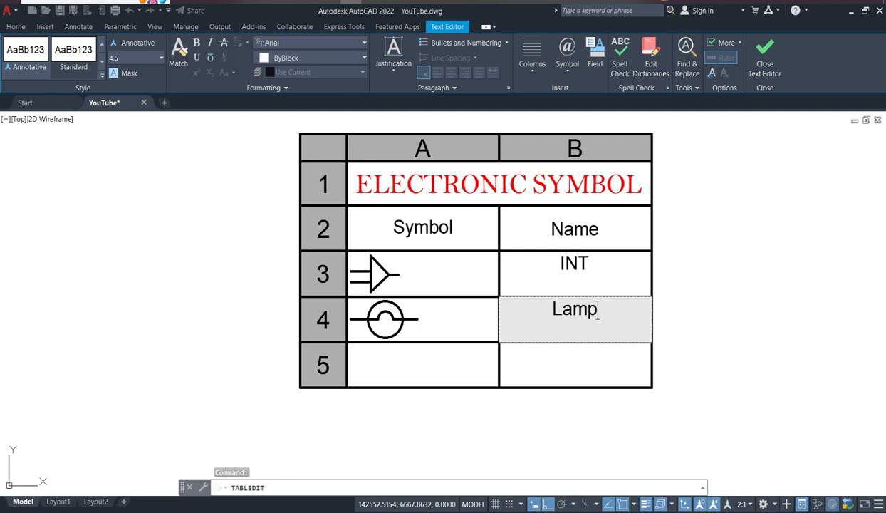
click(395, 362)
Insert the SIGNAL block into cell A5, enter its name Signal in cell B5, and close the text editing
click(395, 362)
right_click(396, 363)
mouse_move(441, 229)
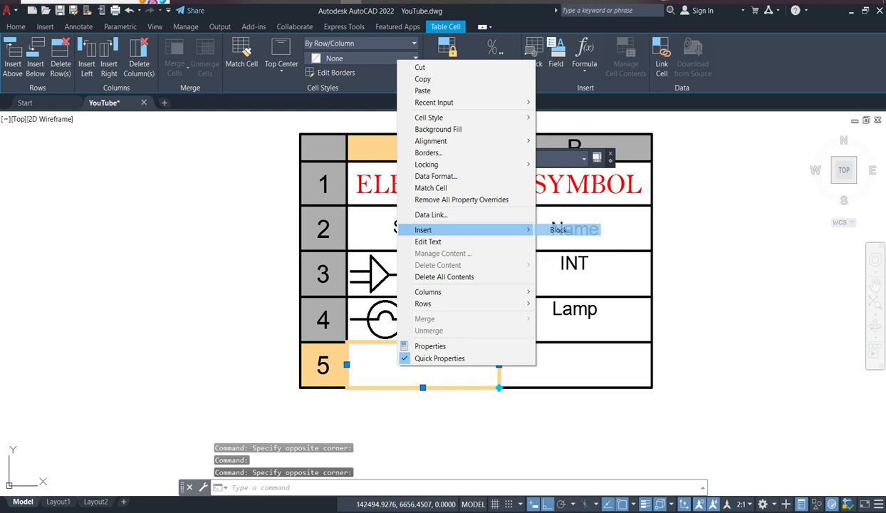
click(562, 229)
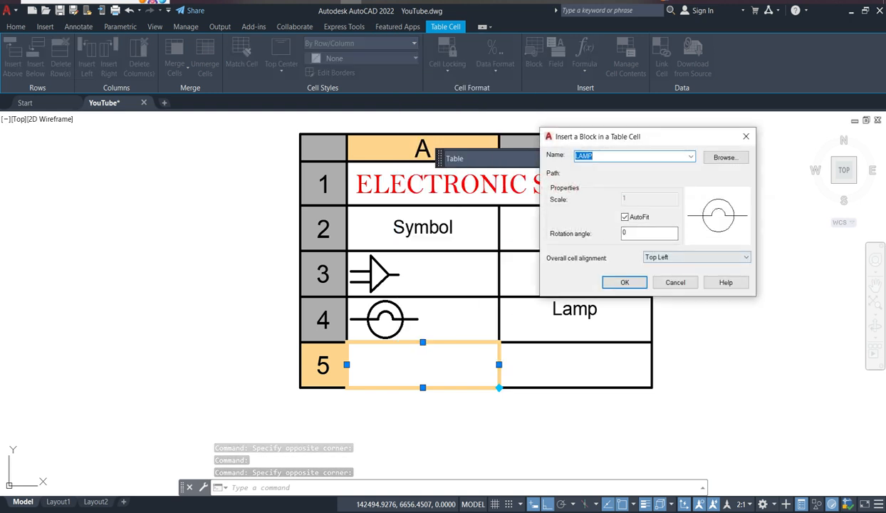
click(690, 156)
click(618, 213)
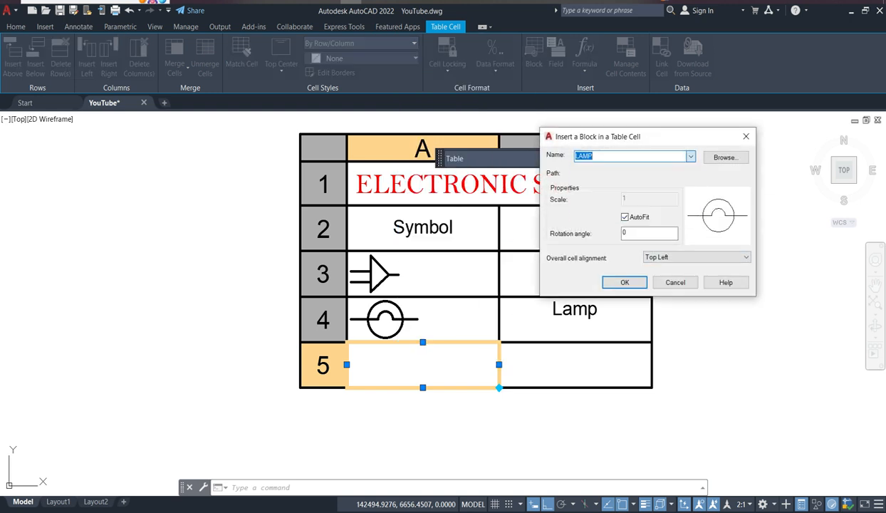
click(625, 282)
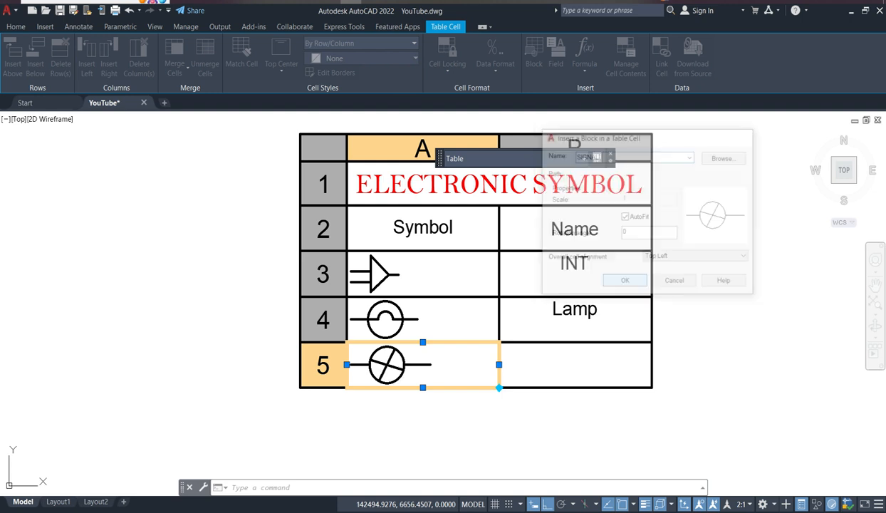
double_click(574, 364)
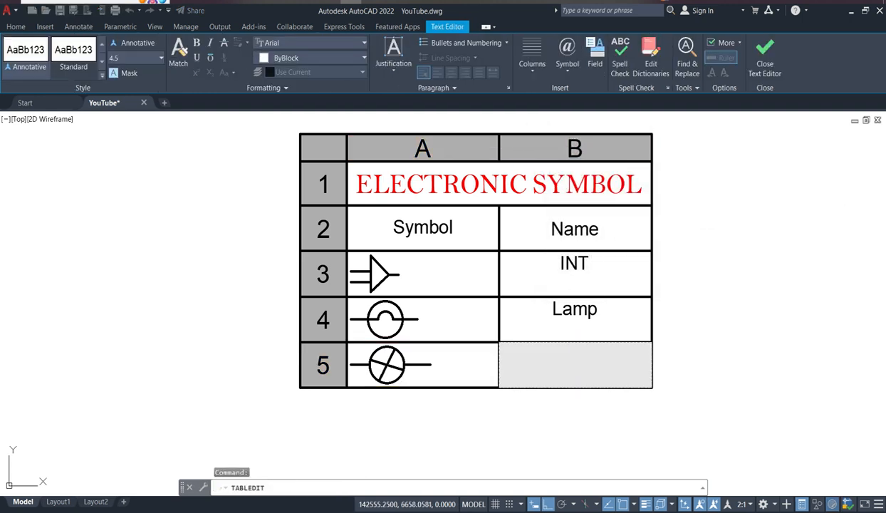
text(Signal)
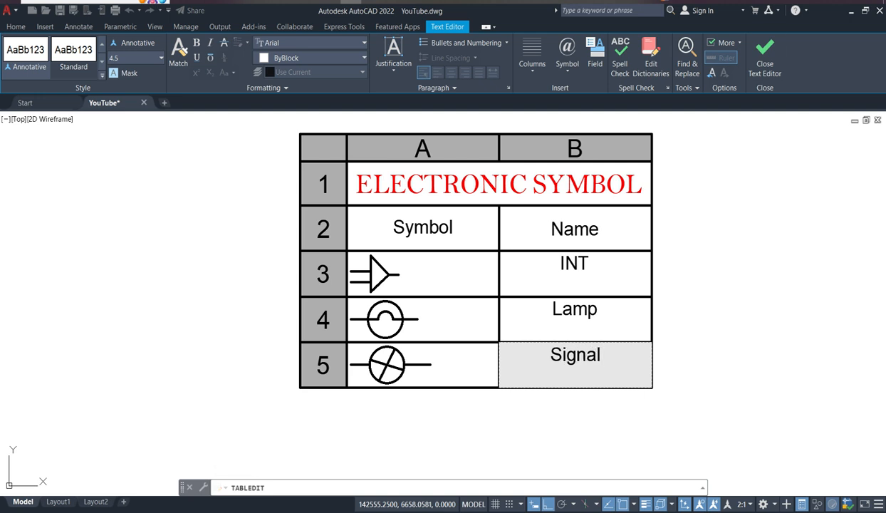
click(765, 60)
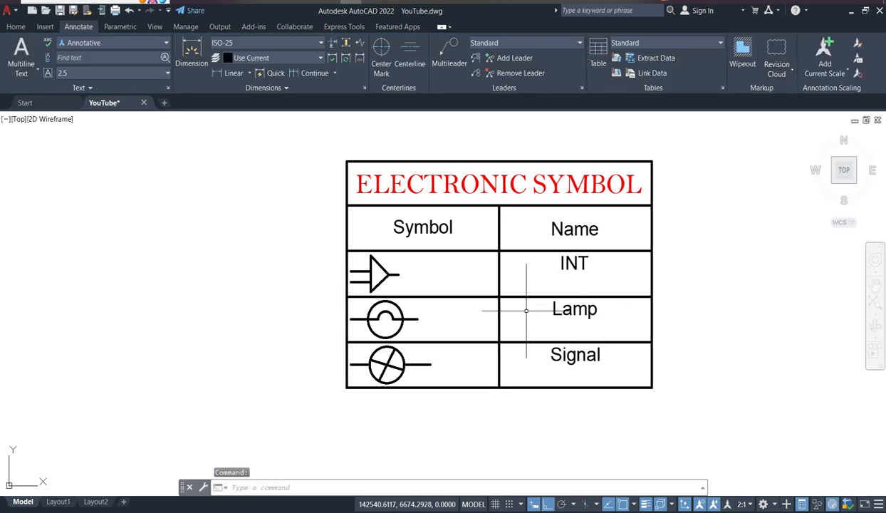
scroll(518, 309, down, 1)
scroll(493, 308, up, 1)
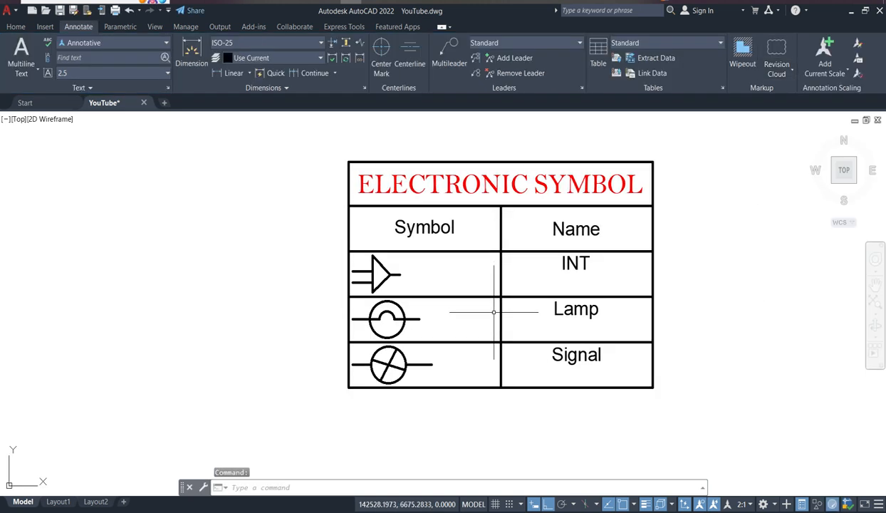
scroll(493, 308, down, 1)
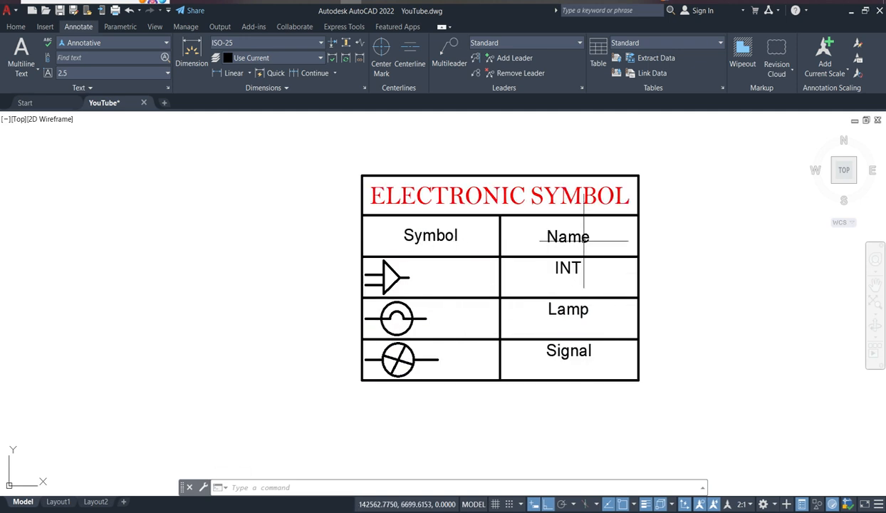
scroll(415, 281, up, 1)
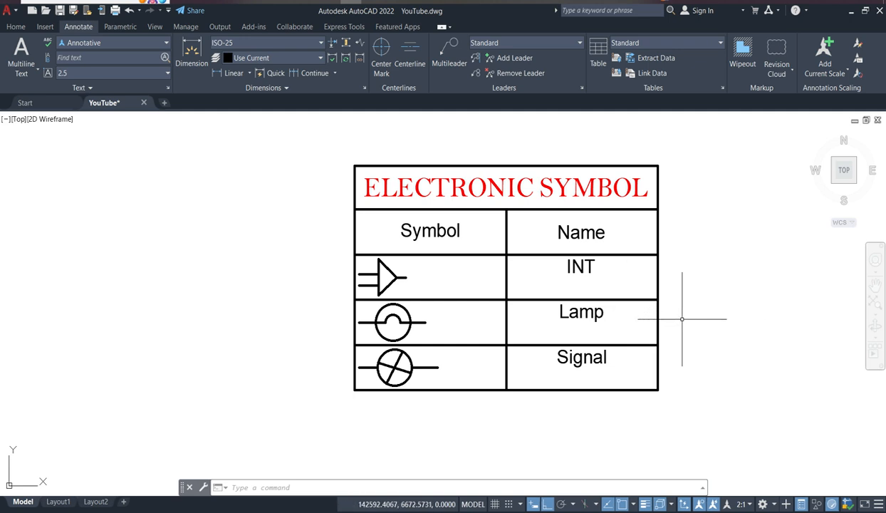
scroll(548, 316, down, 1)
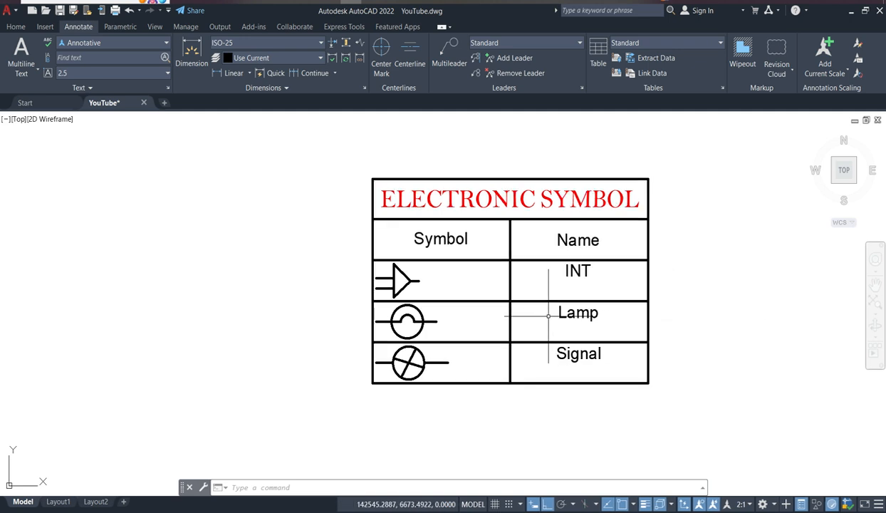